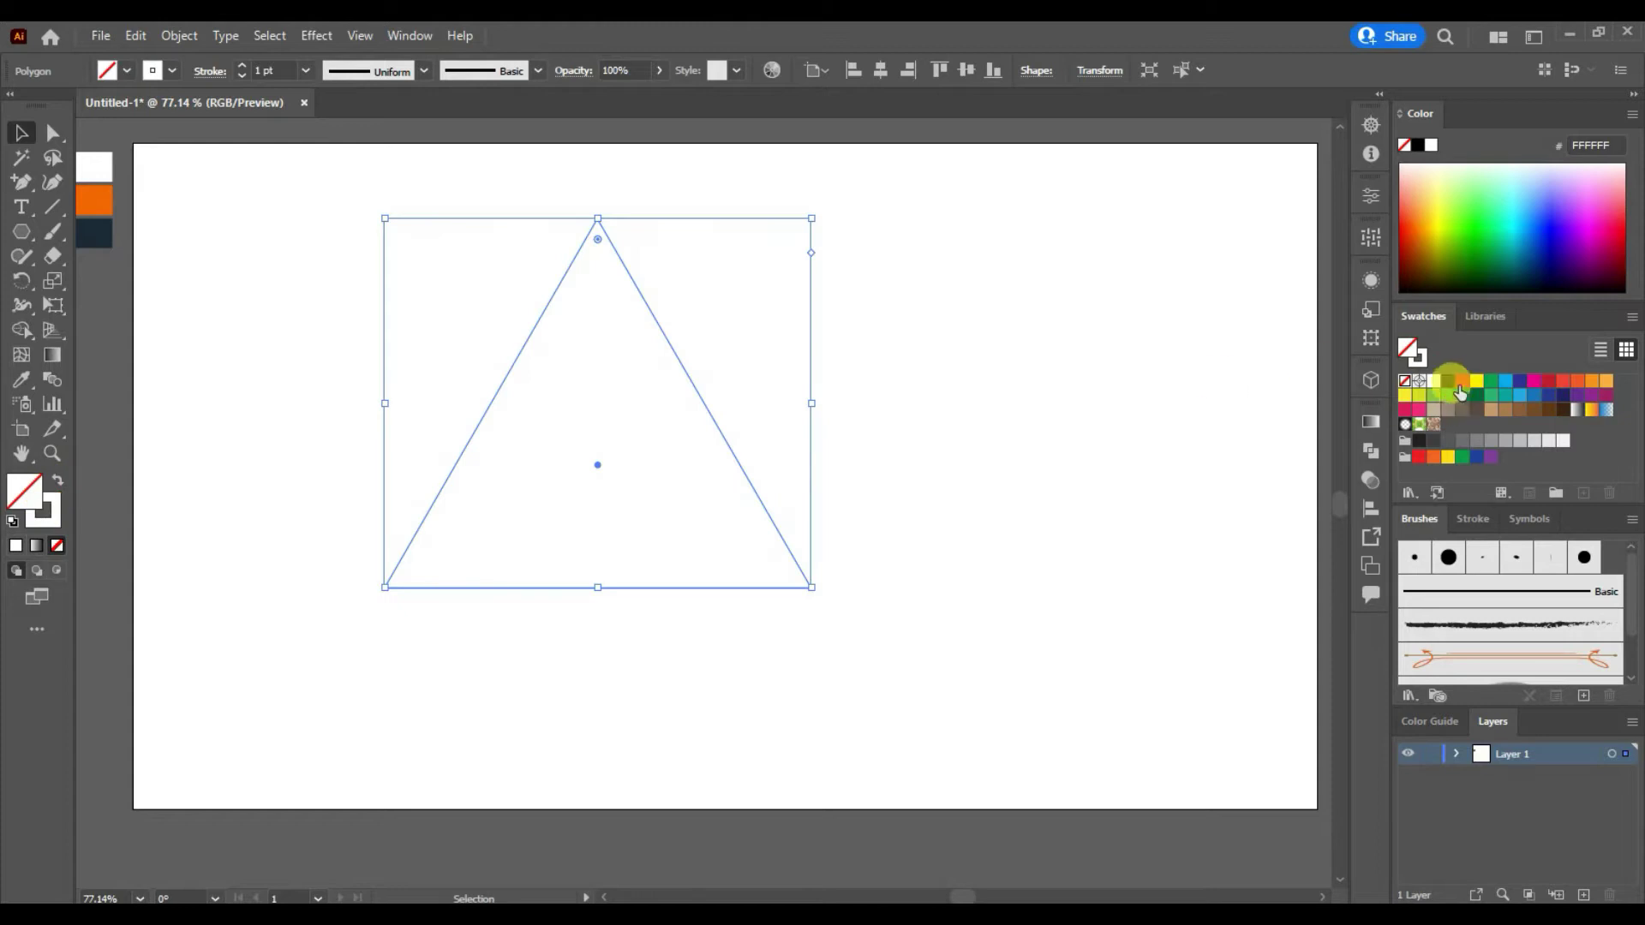
Give the triangle a white fill and a red stroke with a weight of 3 pt.
left_click(56, 480)
left_click(243, 66)
left_click(242, 65)
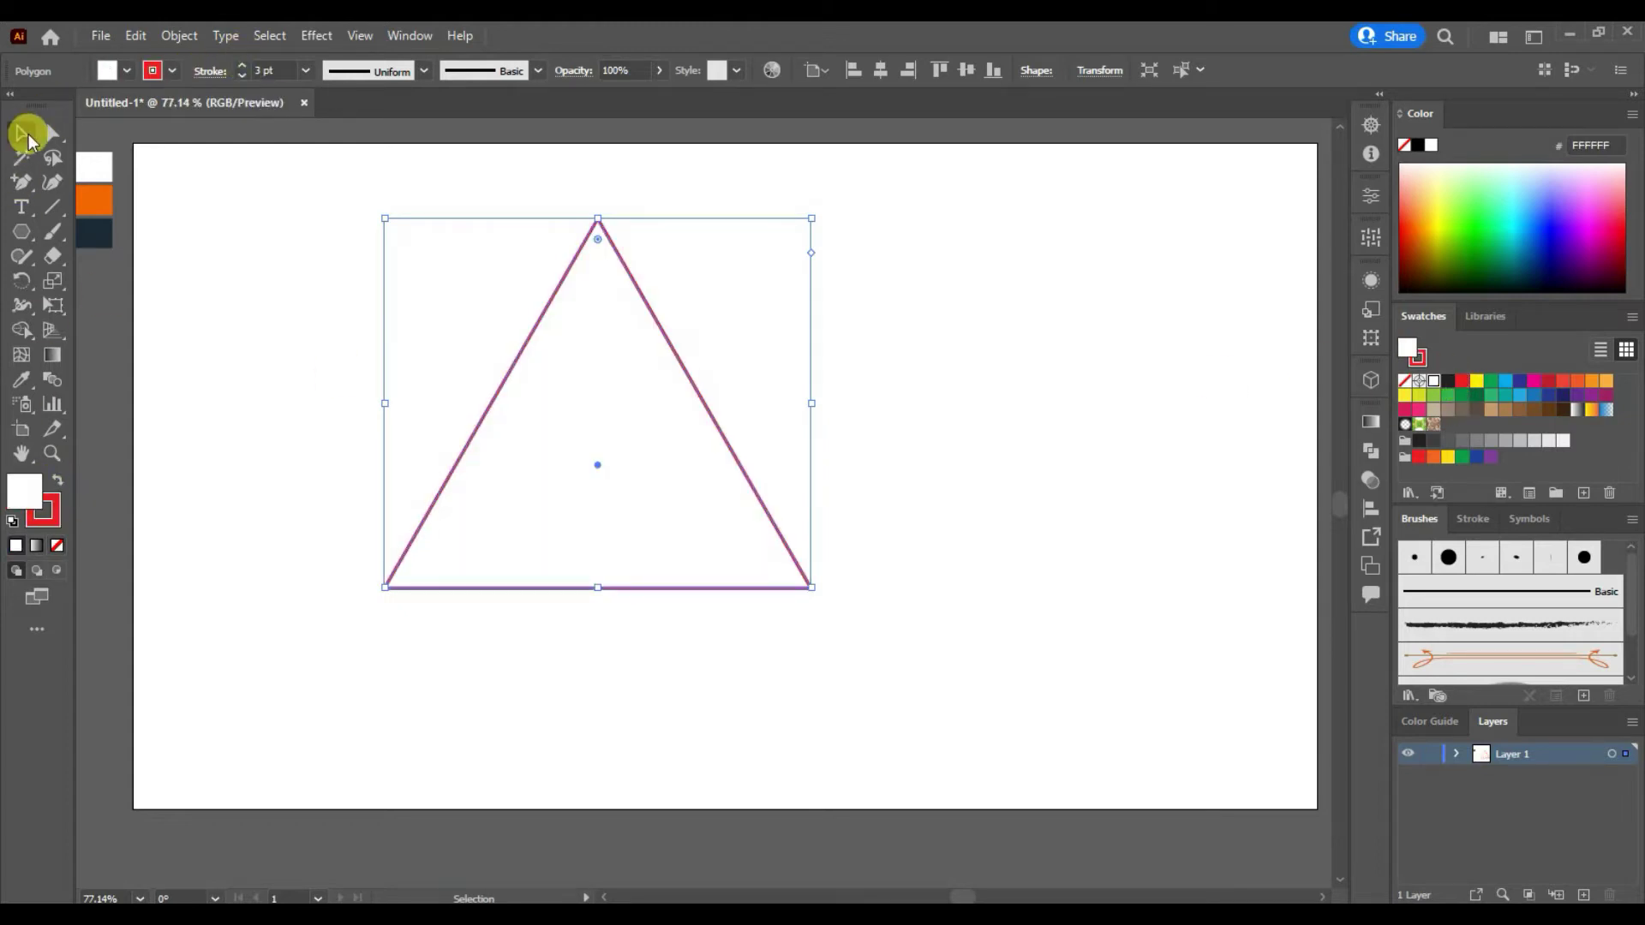
Move the triangle closer to the artboard's centre and swap its colours to a red fill with no stroke.
left_click(257, 348)
left_click_drag(662, 335, 756, 364)
left_click(57, 480)
left_click(56, 545)
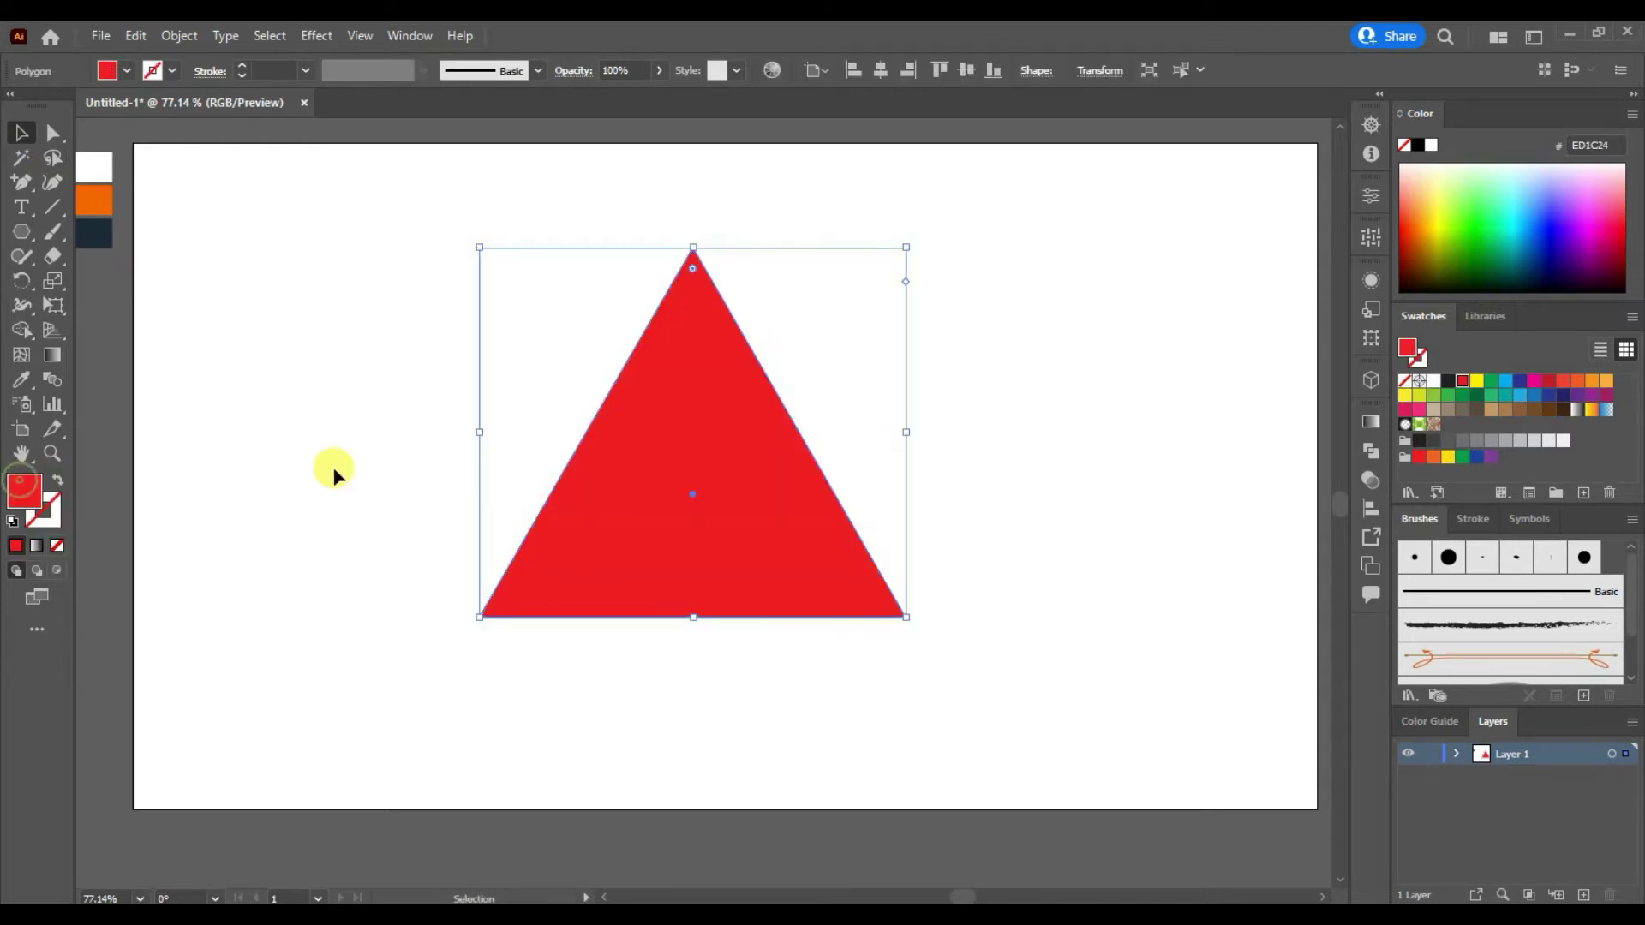
left_click(309, 515)
Create an inner triangle by offsetting the red triangle's path by -44 px with mitered joins.
left_click(179, 35)
left_click(662, 442)
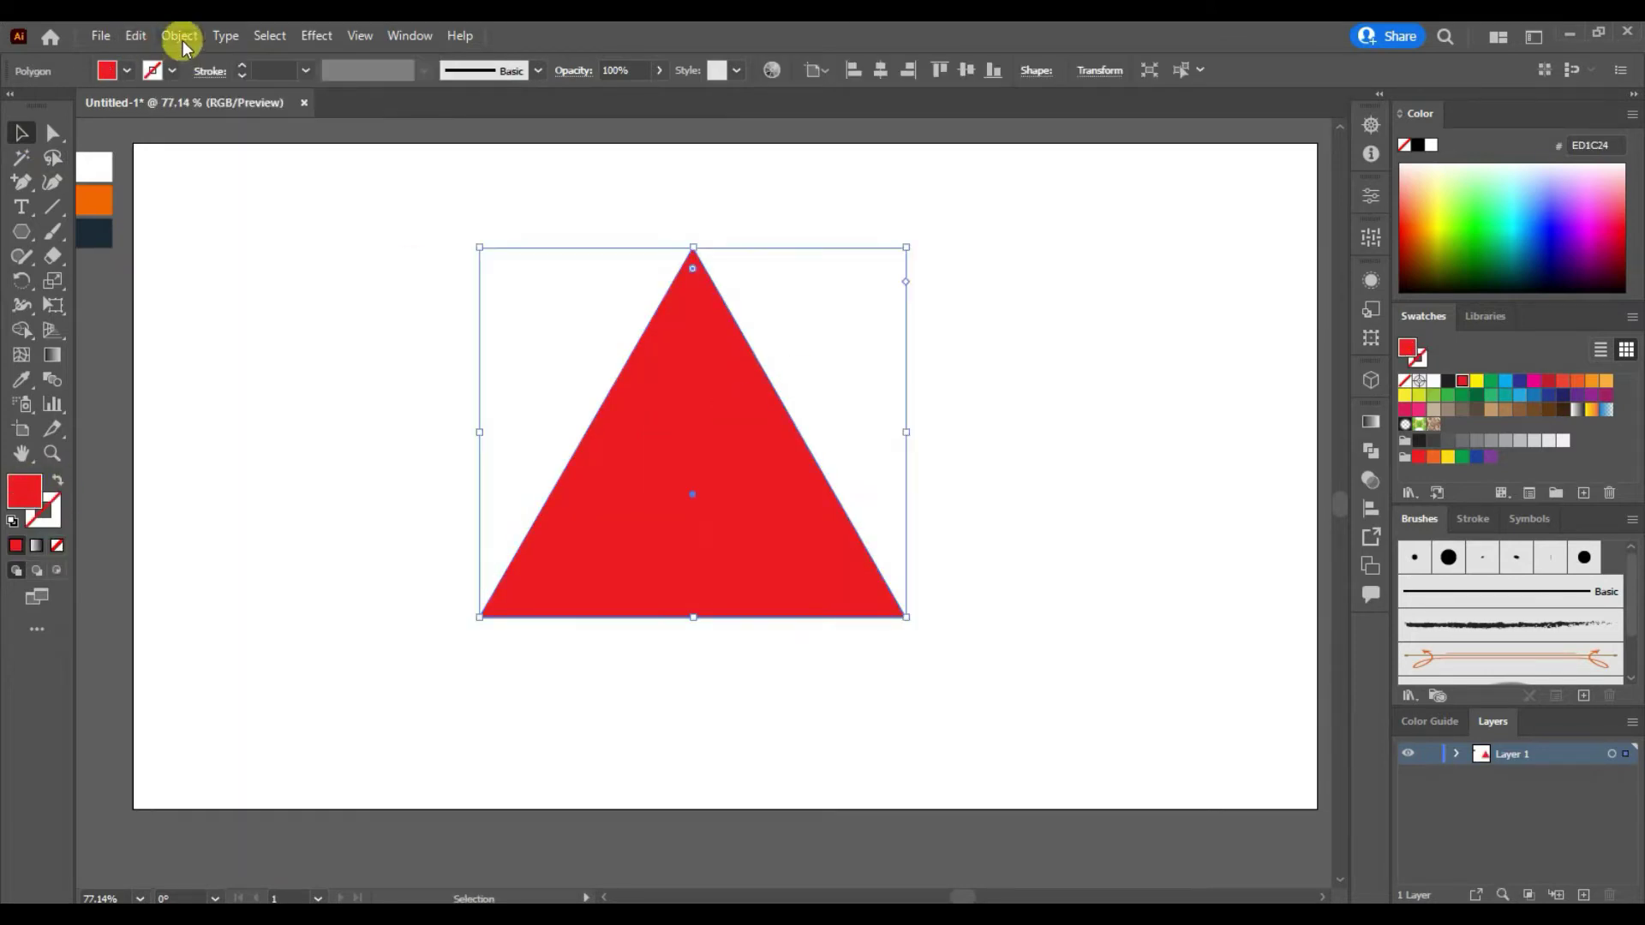
left_click(179, 35)
mouse_move(403, 525)
left_click(533, 601)
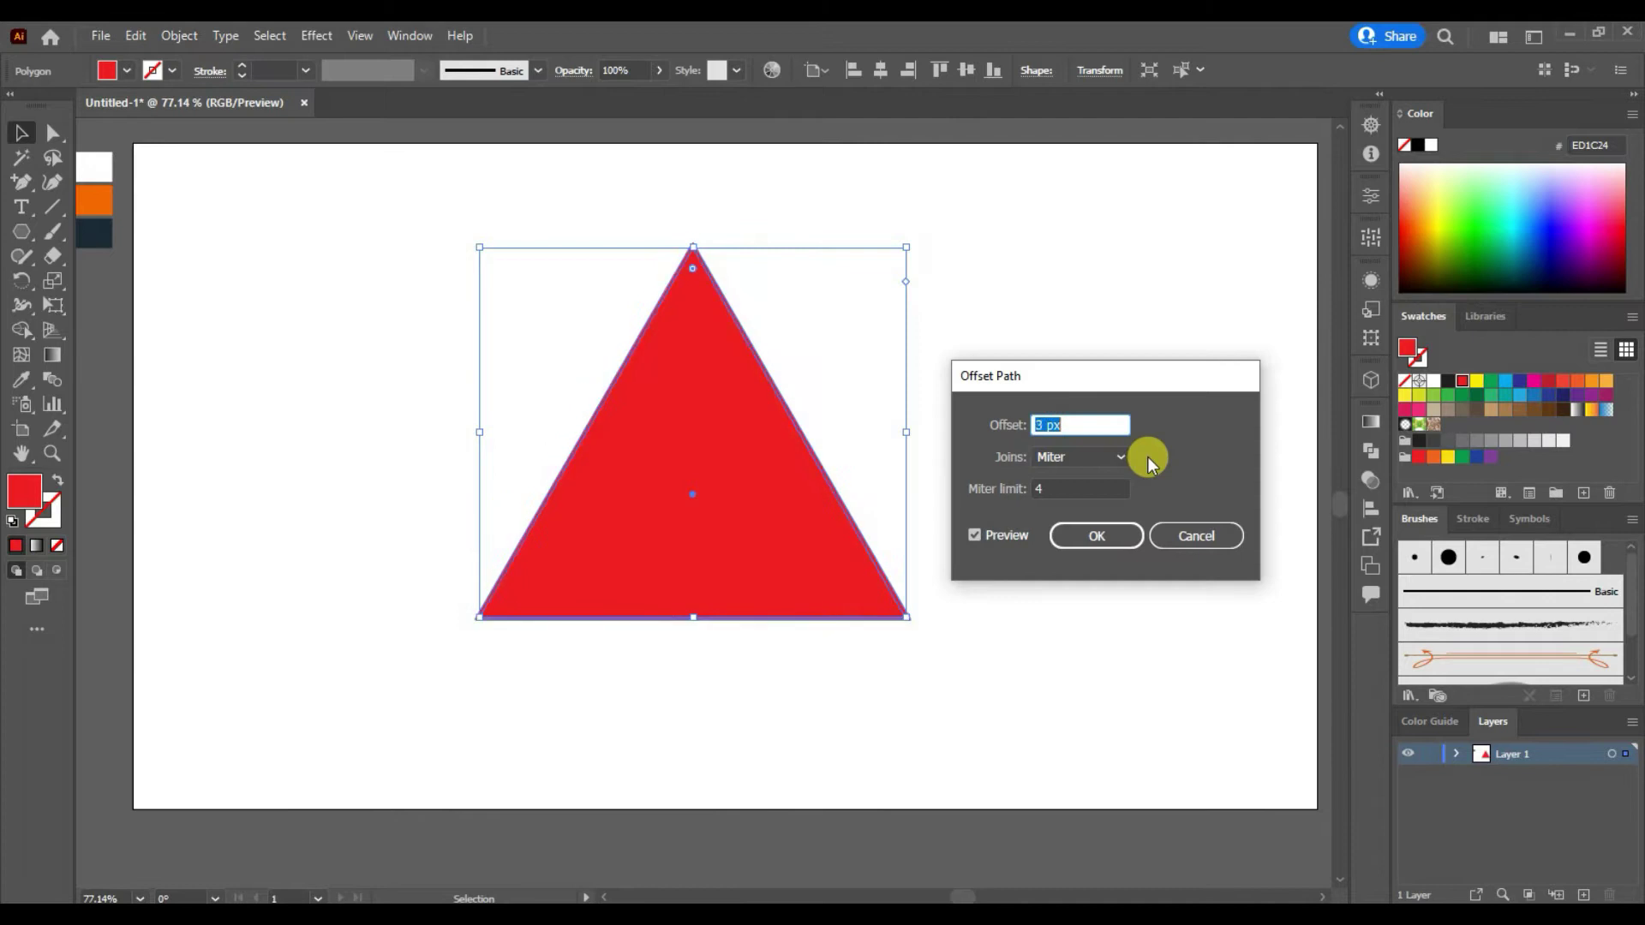
key("Down")
key("Down")
key("Down")
key("Down")
key("Down")
key("Down")
key("Down")
key("Down")
key("Down")
key("Down")
key("Down")
key("Down")
key("Down")
key("Down")
key("Down")
key("Down")
key("Down")
key("Down")
key("Down")
key("Down")
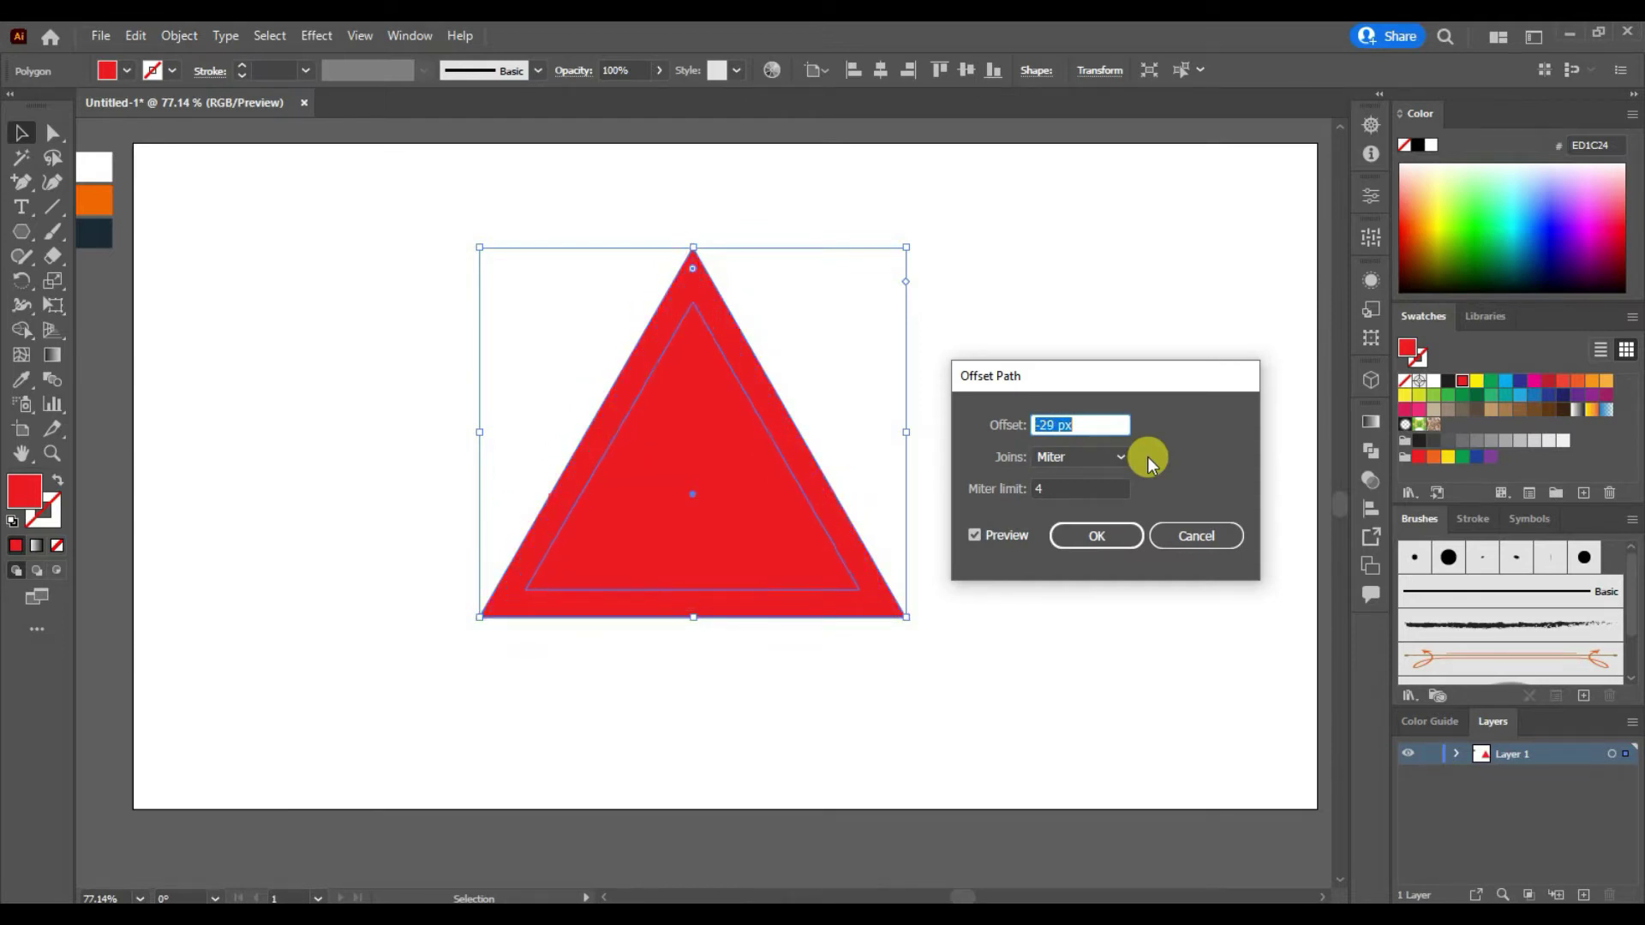
key("Down")
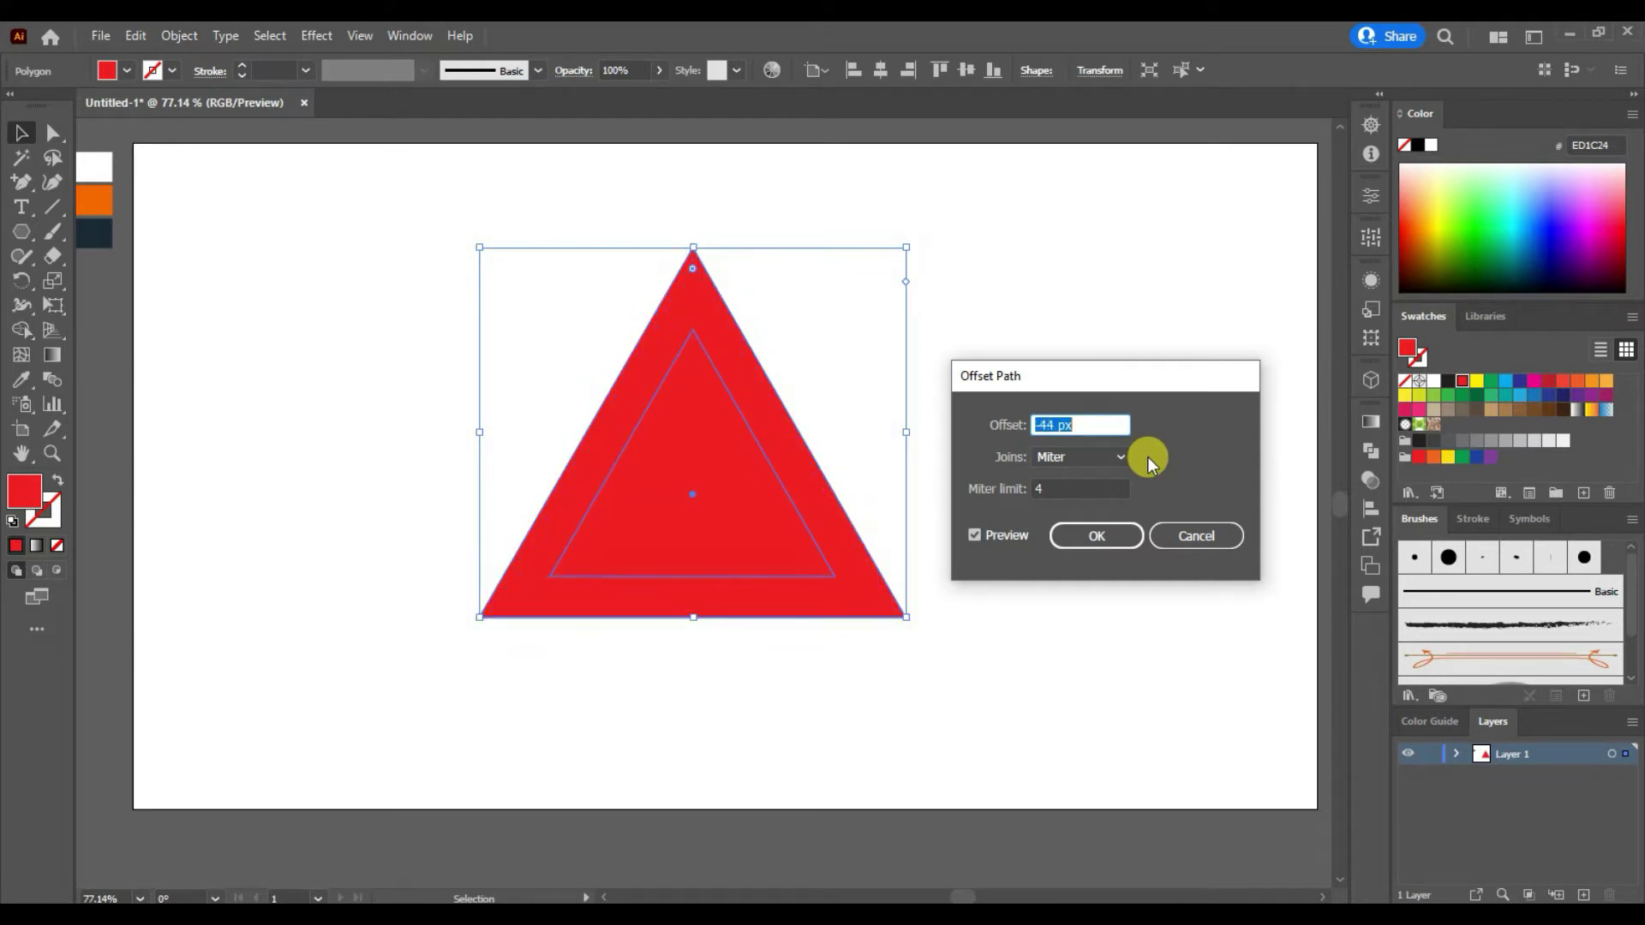
left_click(1097, 536)
Offset the outer triangle's path once more, by -24 px with mitered joins.
key("ctrl+z")
left_click(179, 35)
mouse_move(257, 524)
left_click(506, 600)
key("Up")
key("Up")
key("Up")
key("Up")
key("Up")
key("Up")
key("Up")
key("Up")
key("Up")
key("Up")
key("Up")
key("Up")
key("Up")
key("Up")
key("Up")
key("Up")
key("Up")
key("Up")
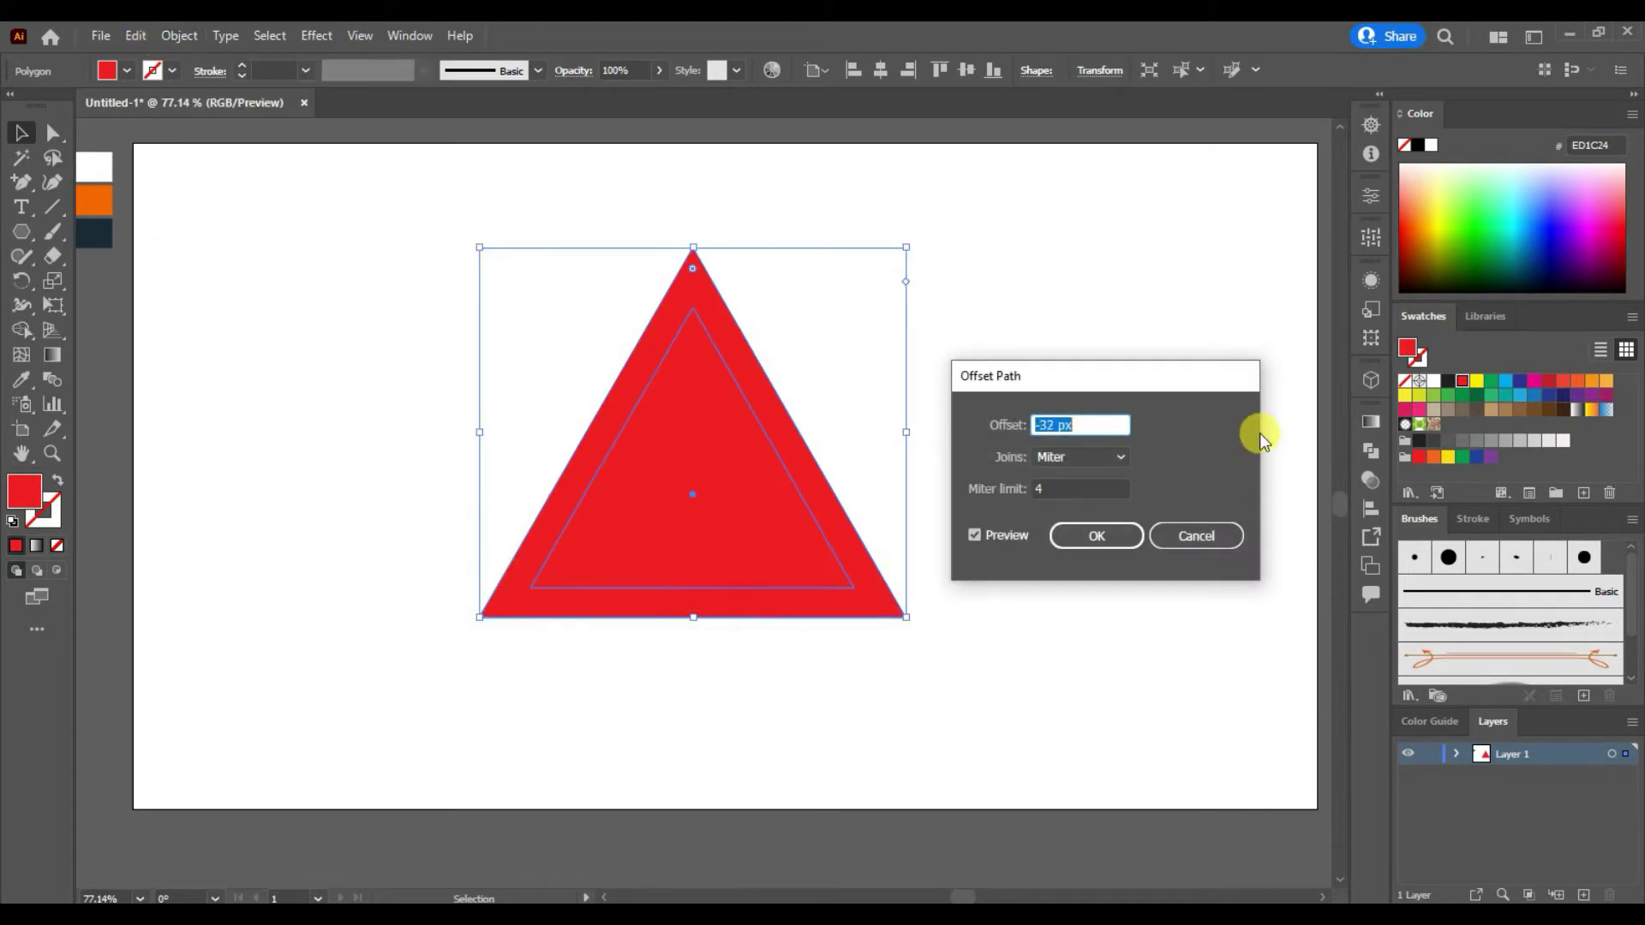
key("Down")
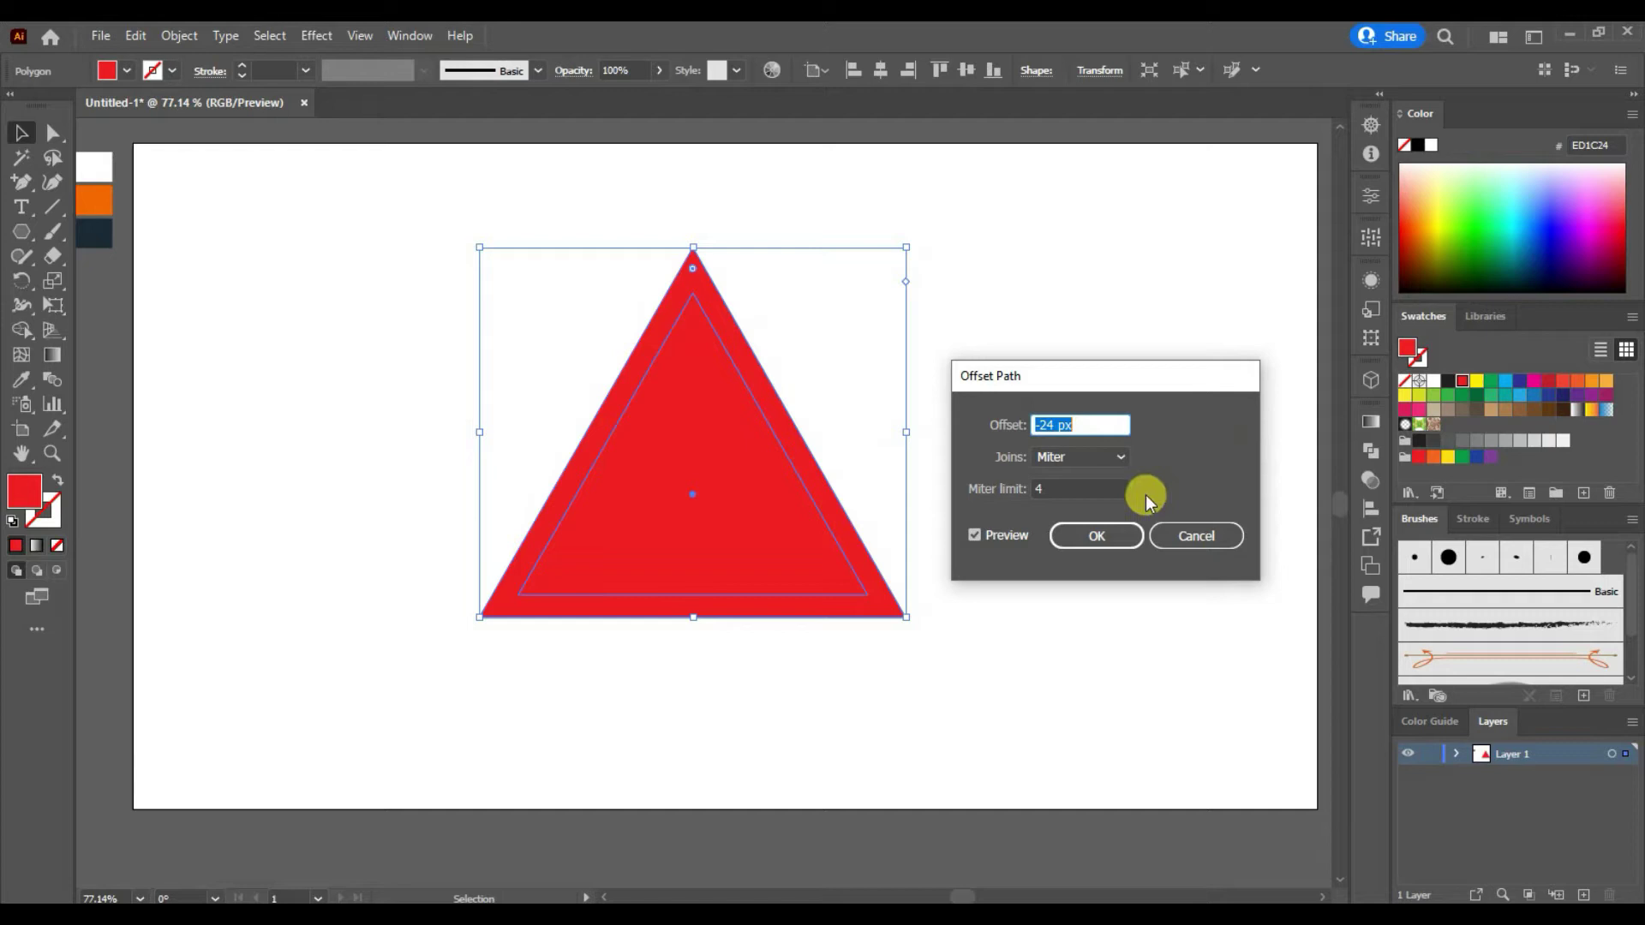
key("Return")
Select all the nested triangles and remove the innermost area with the Shape Builder to leave a hollow red frame.
left_click(999, 551)
left_click_drag(1017, 430, 430, 476)
left_click(24, 330)
left_click(708, 533, "alt")
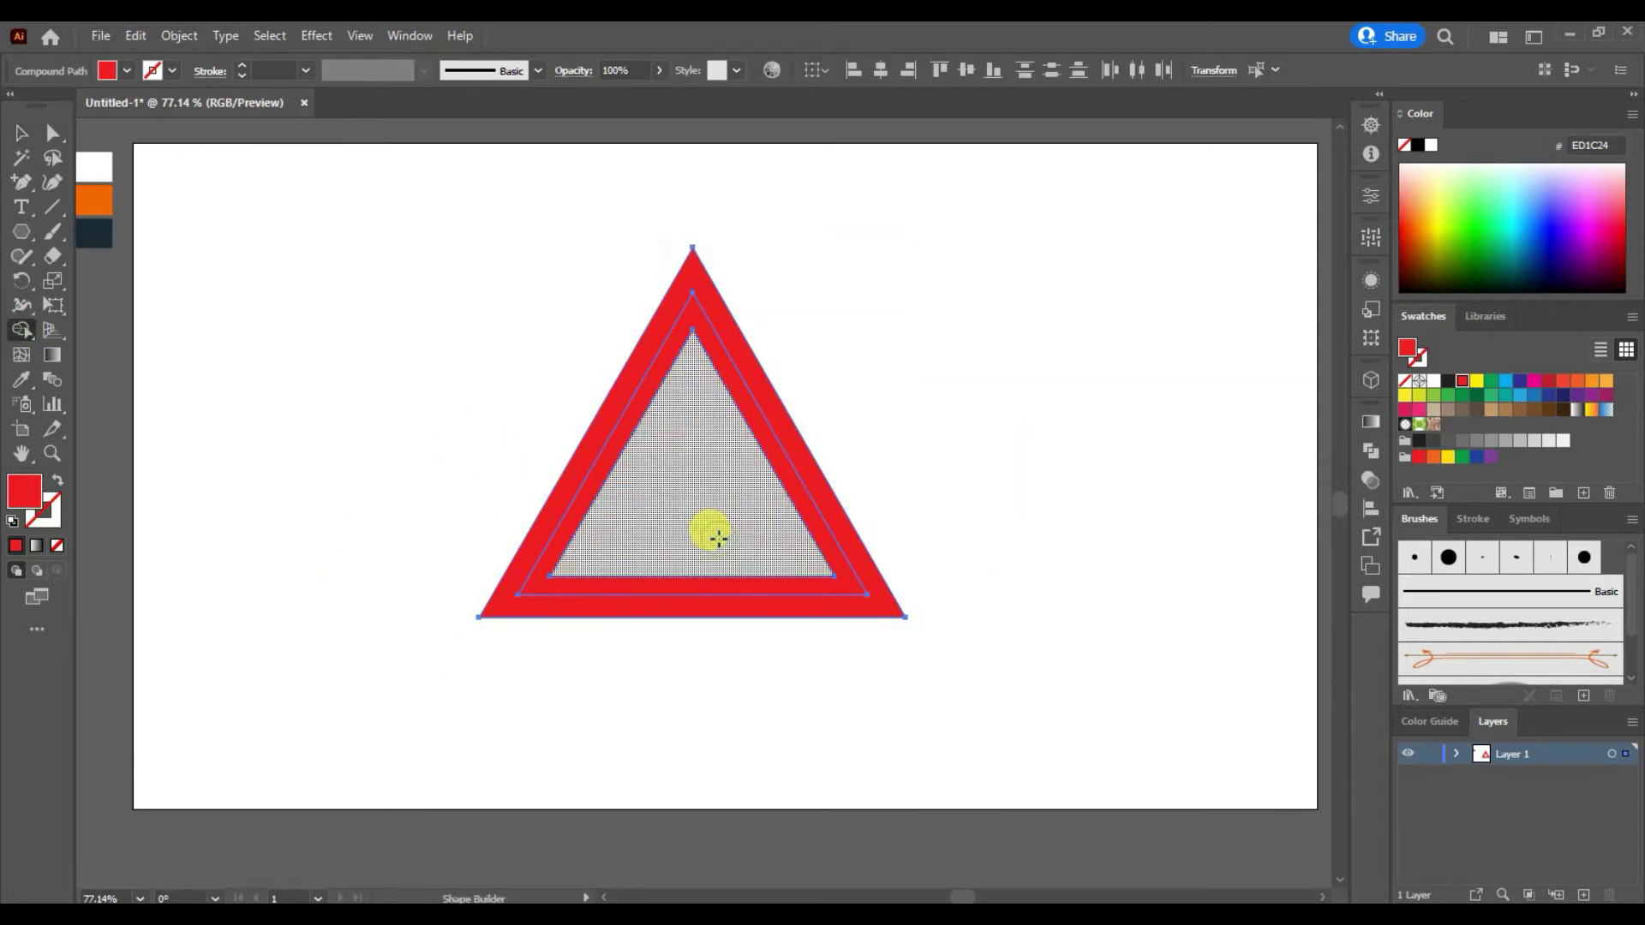
left_click(22, 134)
left_click(426, 484)
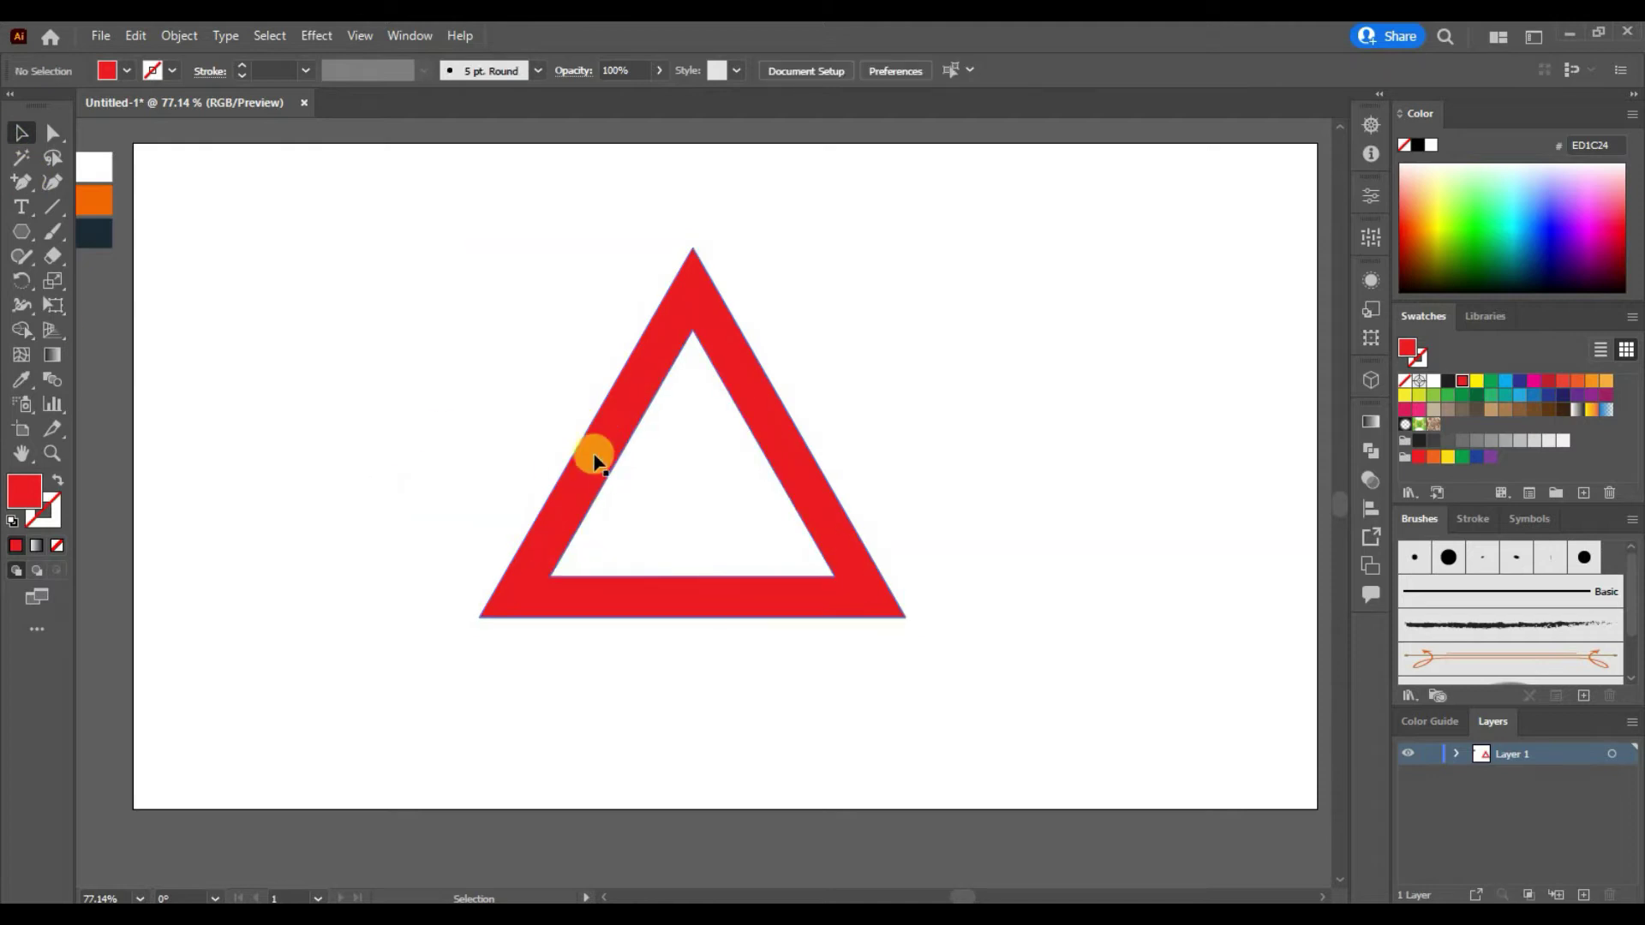
Draw an ellipse about 652 by 282 px over the triangle's lower part, with a dark fill and no stroke.
left_click(21, 233)
mouse_move(283, 483)
left_mouse_down()
mouse_move(525, 588)
mouse_move(882, 690)
mouse_move(906, 722)
mouse_move(886, 743)
left_mouse_up()
left_click(44, 506)
left_click(1448, 381)
left_click(21, 133)
left_click_drag(584, 614, 783, 622)
left_click(57, 481)
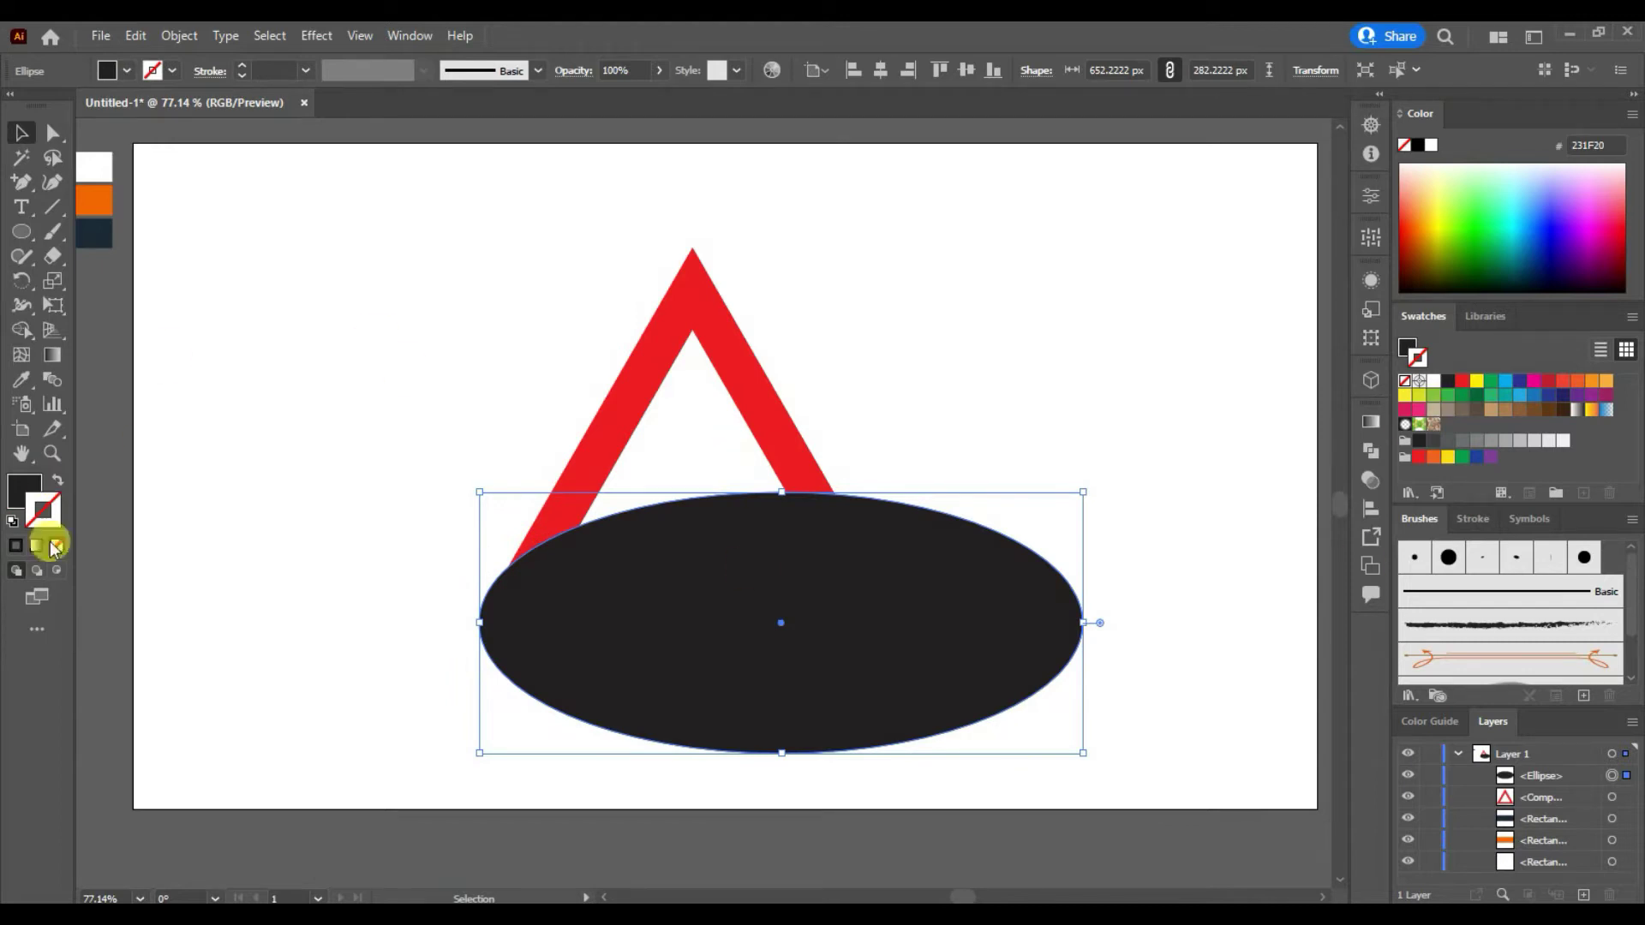
Set the ellipse's fill to pure black, 000000.
double_click(24, 491)
left_click_drag(918, 551, 1182, 503)
left_click(1373, 320)
Paste a copy of the ellipse in place, fill it white and shift it slightly down and to the right.
left_click(135, 35)
left_click(150, 132)
left_click(137, 35)
left_click(202, 172)
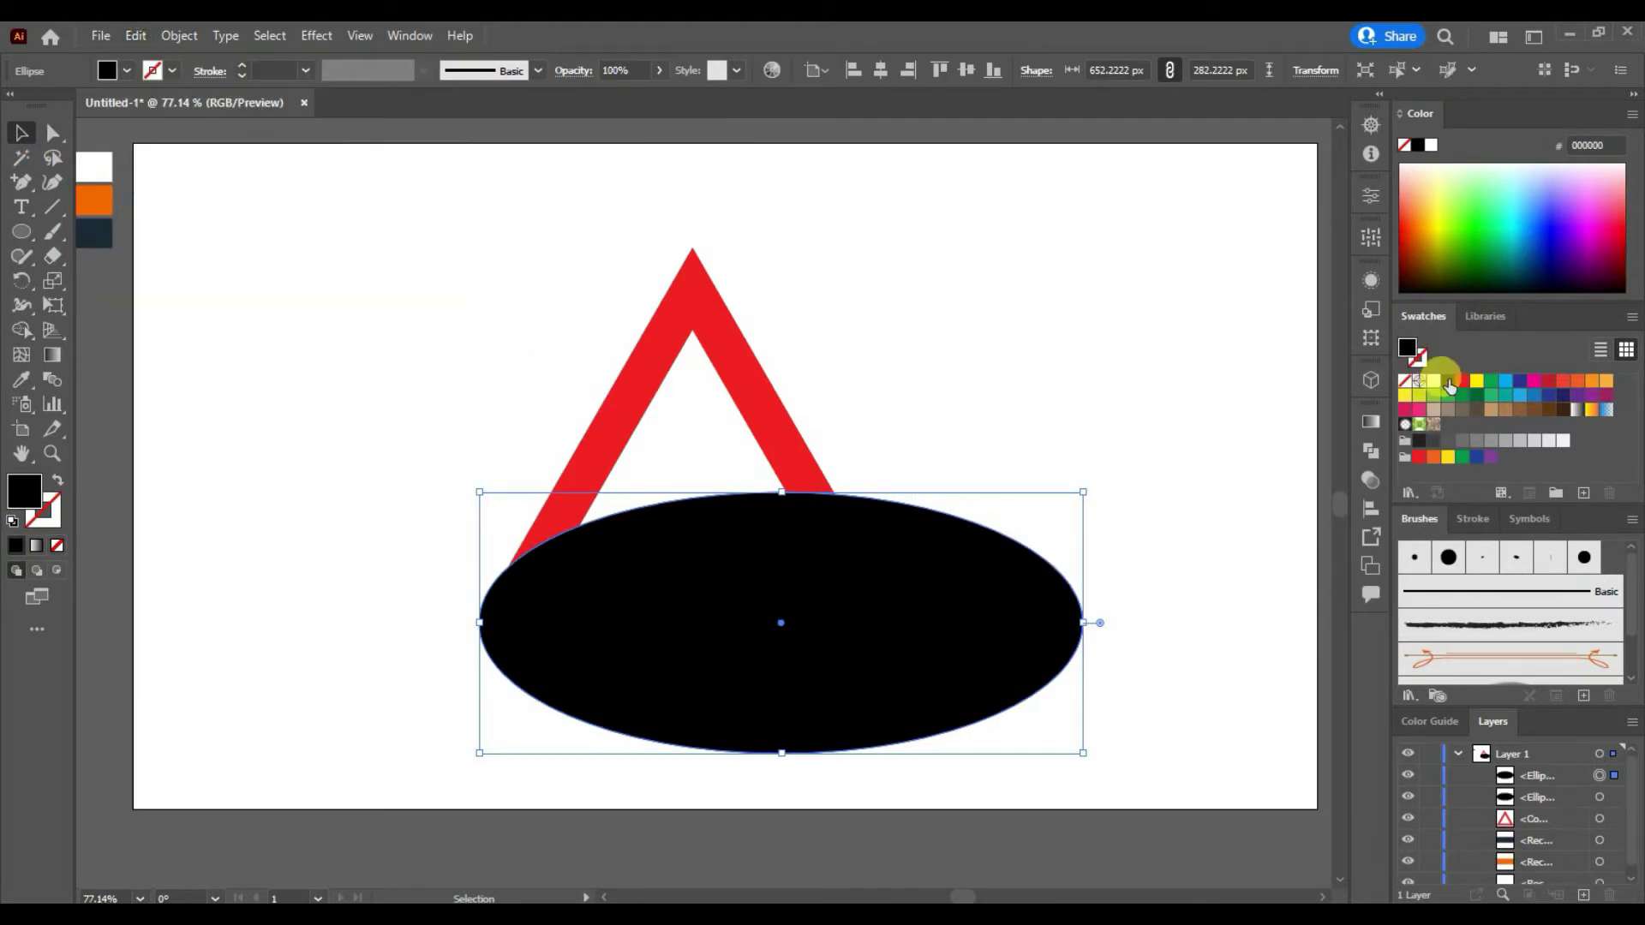
left_click(1445, 382)
left_click_drag(770, 571, 795, 579)
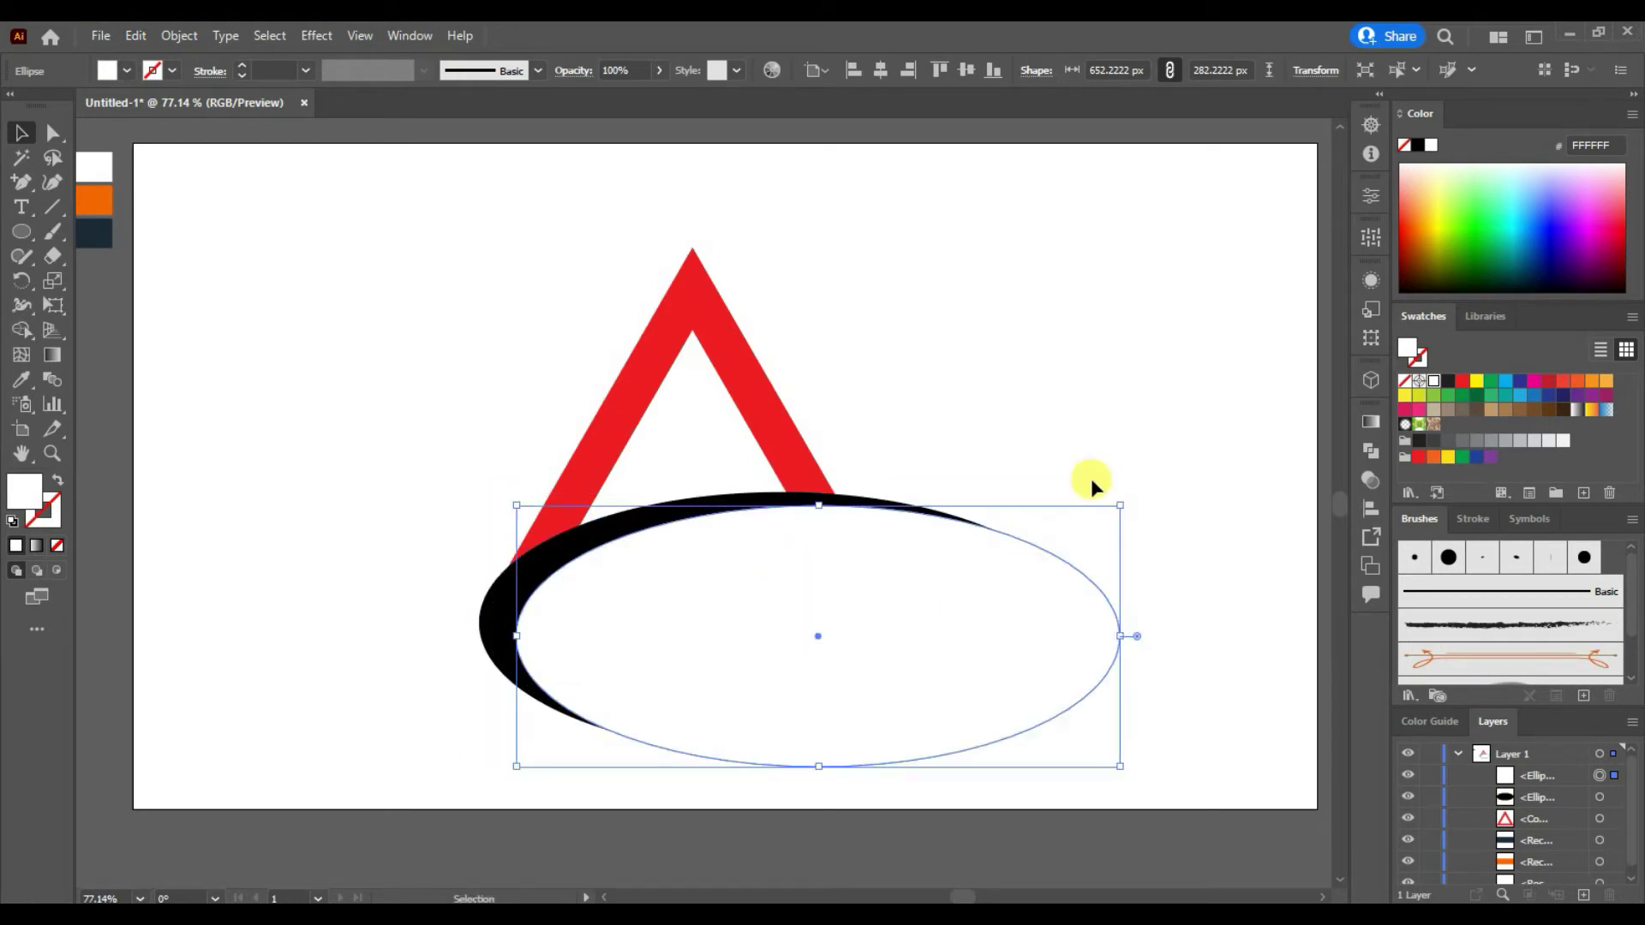
Subtract the white ellipse from the black one with Minus Front to form a crescent swoosh.
left_click_drag(1045, 394, 977, 591)
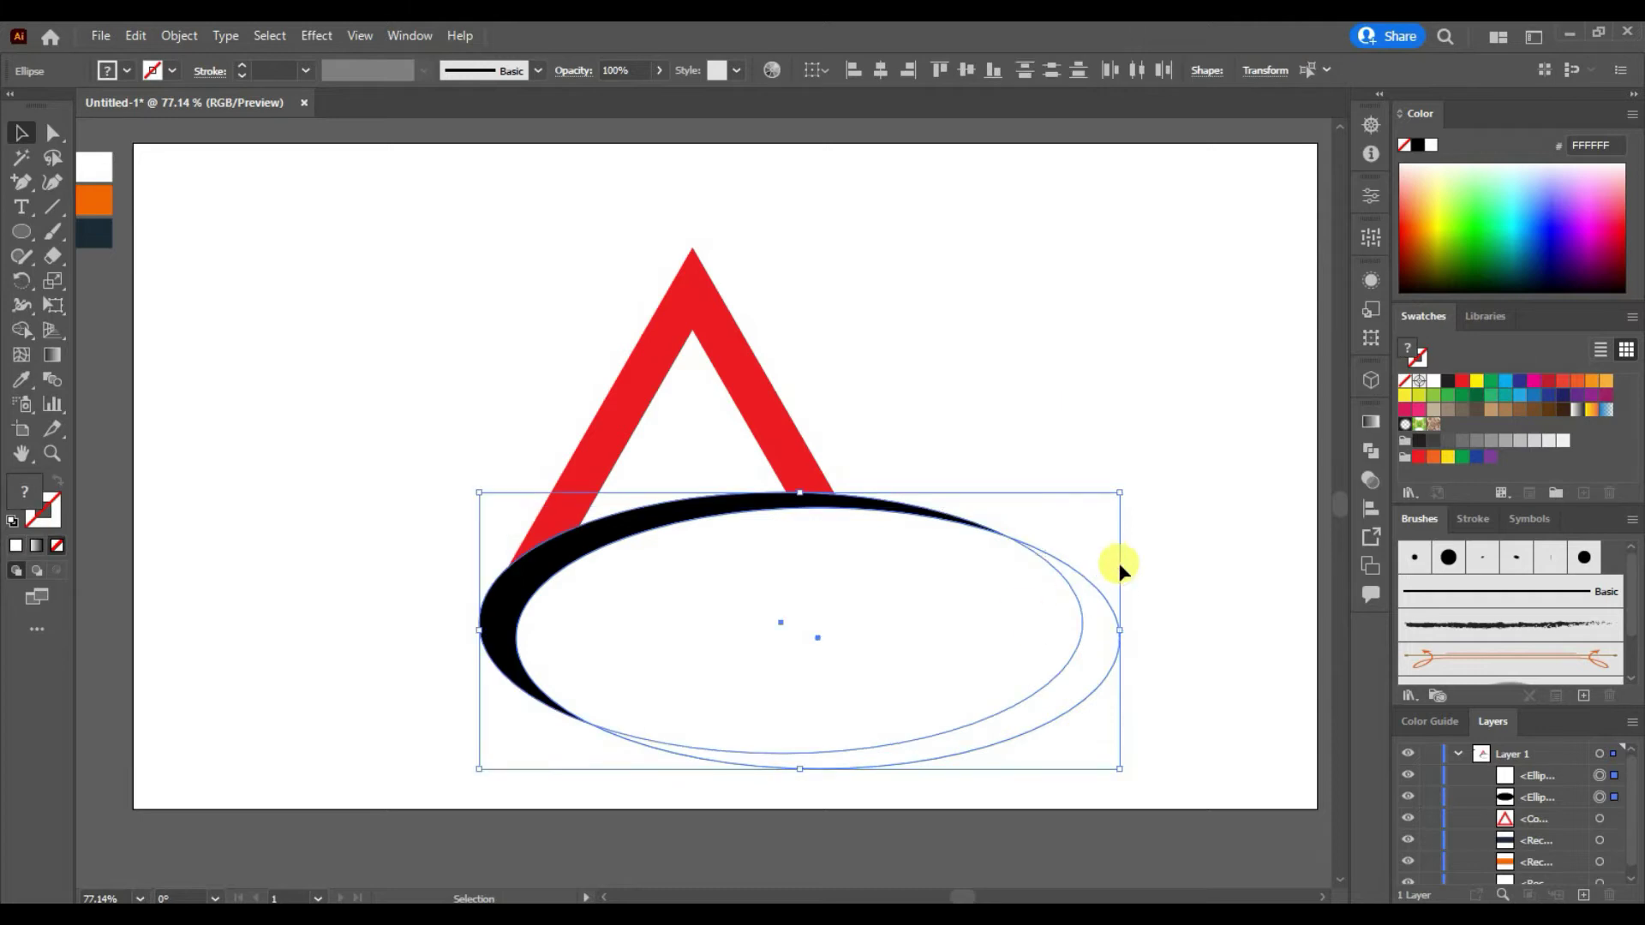
left_click(1370, 450)
left_click(1168, 468)
left_click(1312, 416)
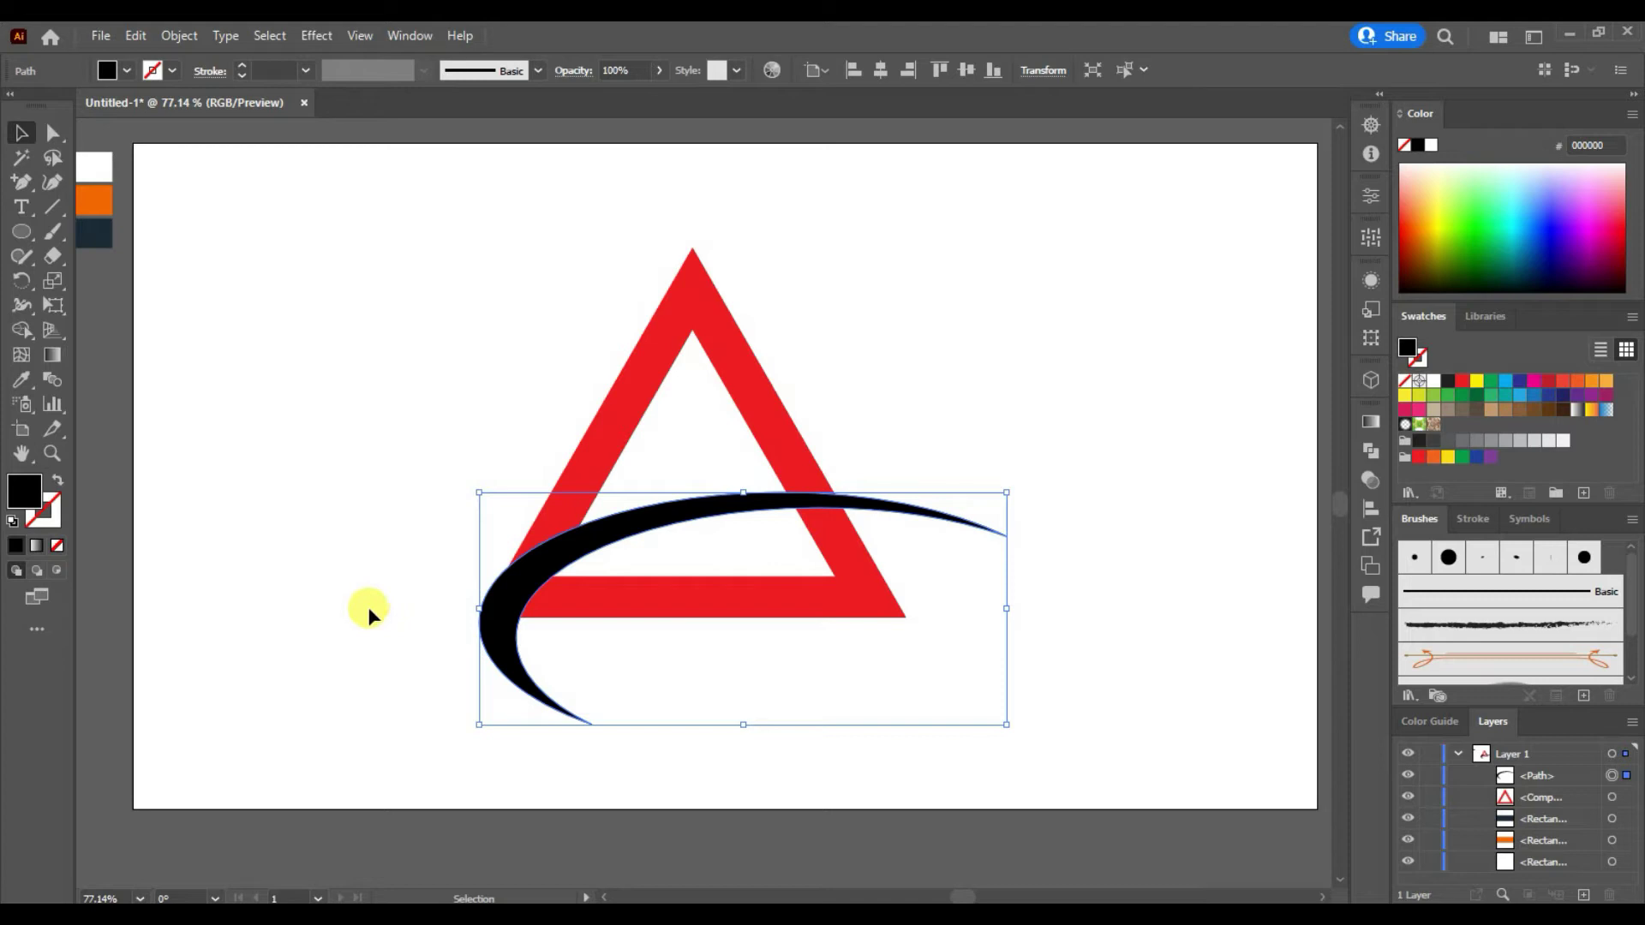
Duplicate the black swoosh slightly up and to the left, fill the copy white and nudge it down.
left_click_drag(553, 555, 537, 544)
left_click(1433, 380)
key("Down")
key("Down")
key("Down")
key("Down")
key("Down")
key("Down")
key("Down")
key("Down")
key("Down")
key("Down")
key("Down")
key("Down")
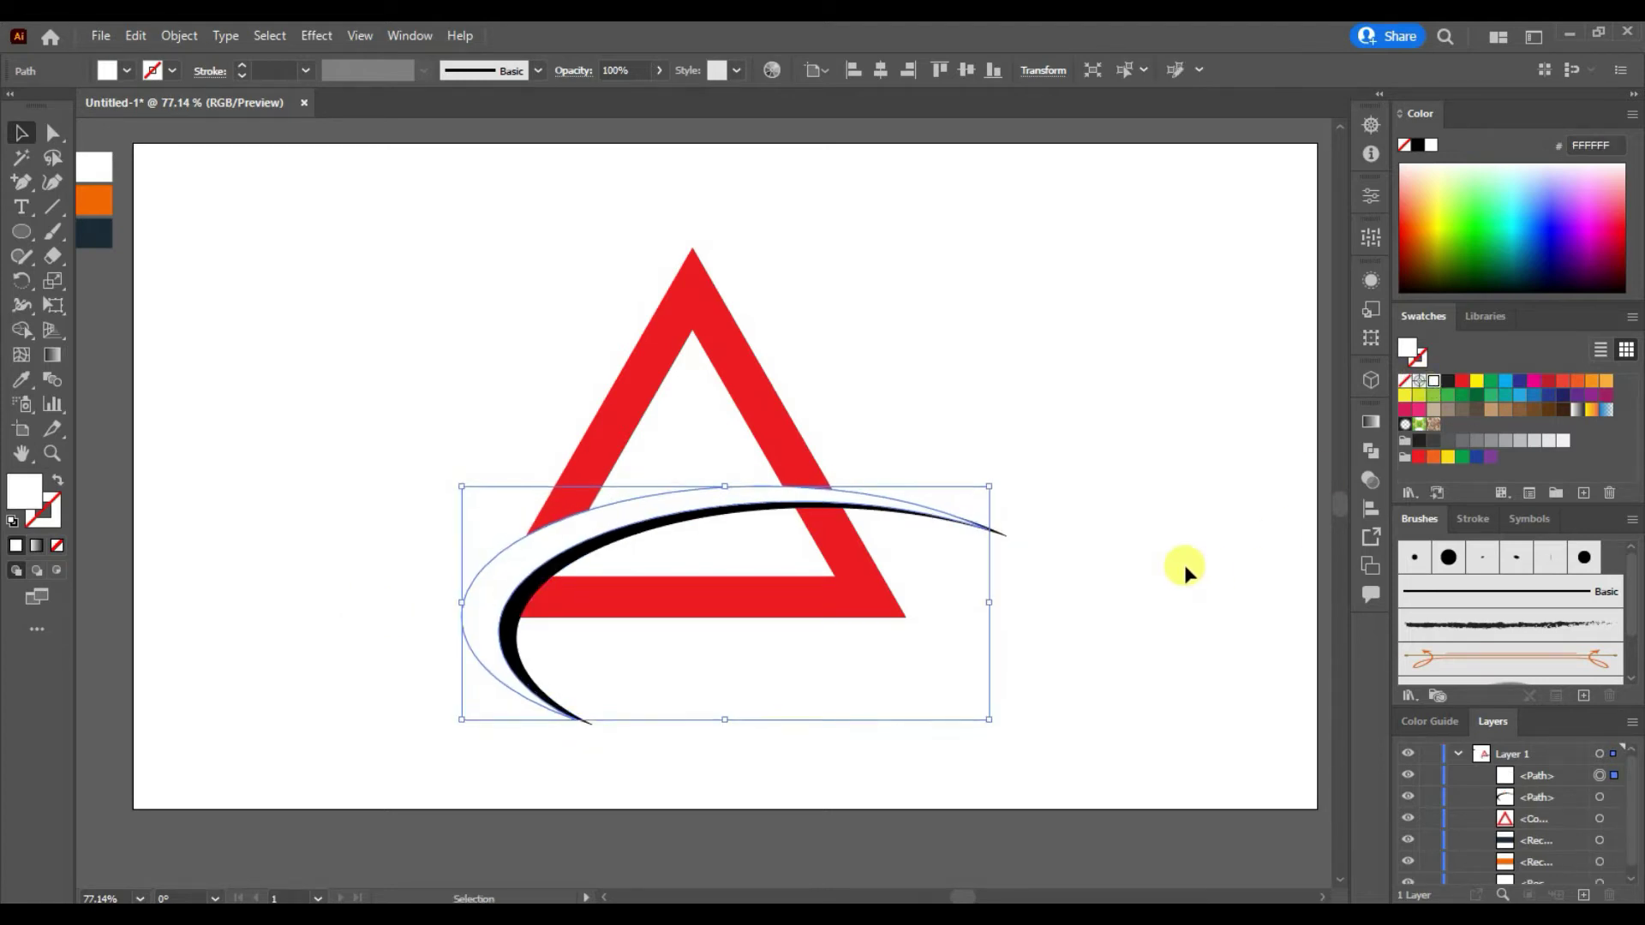
Send the white swoosh behind the black one and nudge it right until only a thin gap shows along the upper edge.
right_click(716, 509)
mouse_move(802, 803)
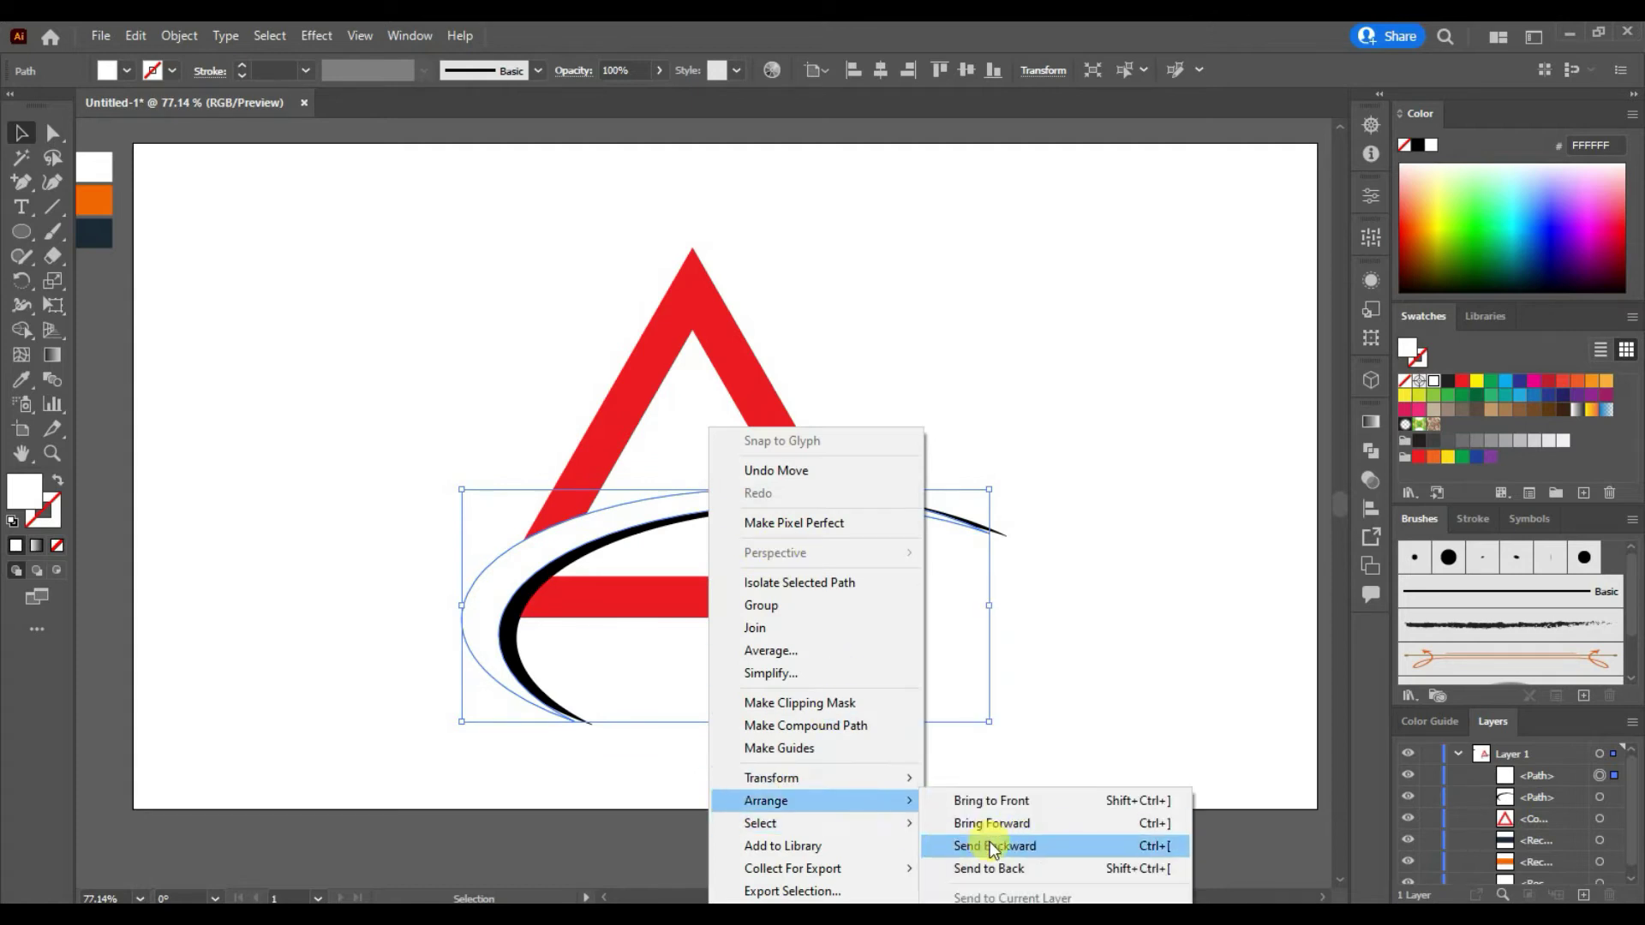
left_click(986, 844)
key("Right")
key("Right")
key("Right")
key("Right")
key("Right")
key("Right")
key("Right")
key("Right")
key("Right")
key("Right")
key("Right")
key("Right")
key("Right")
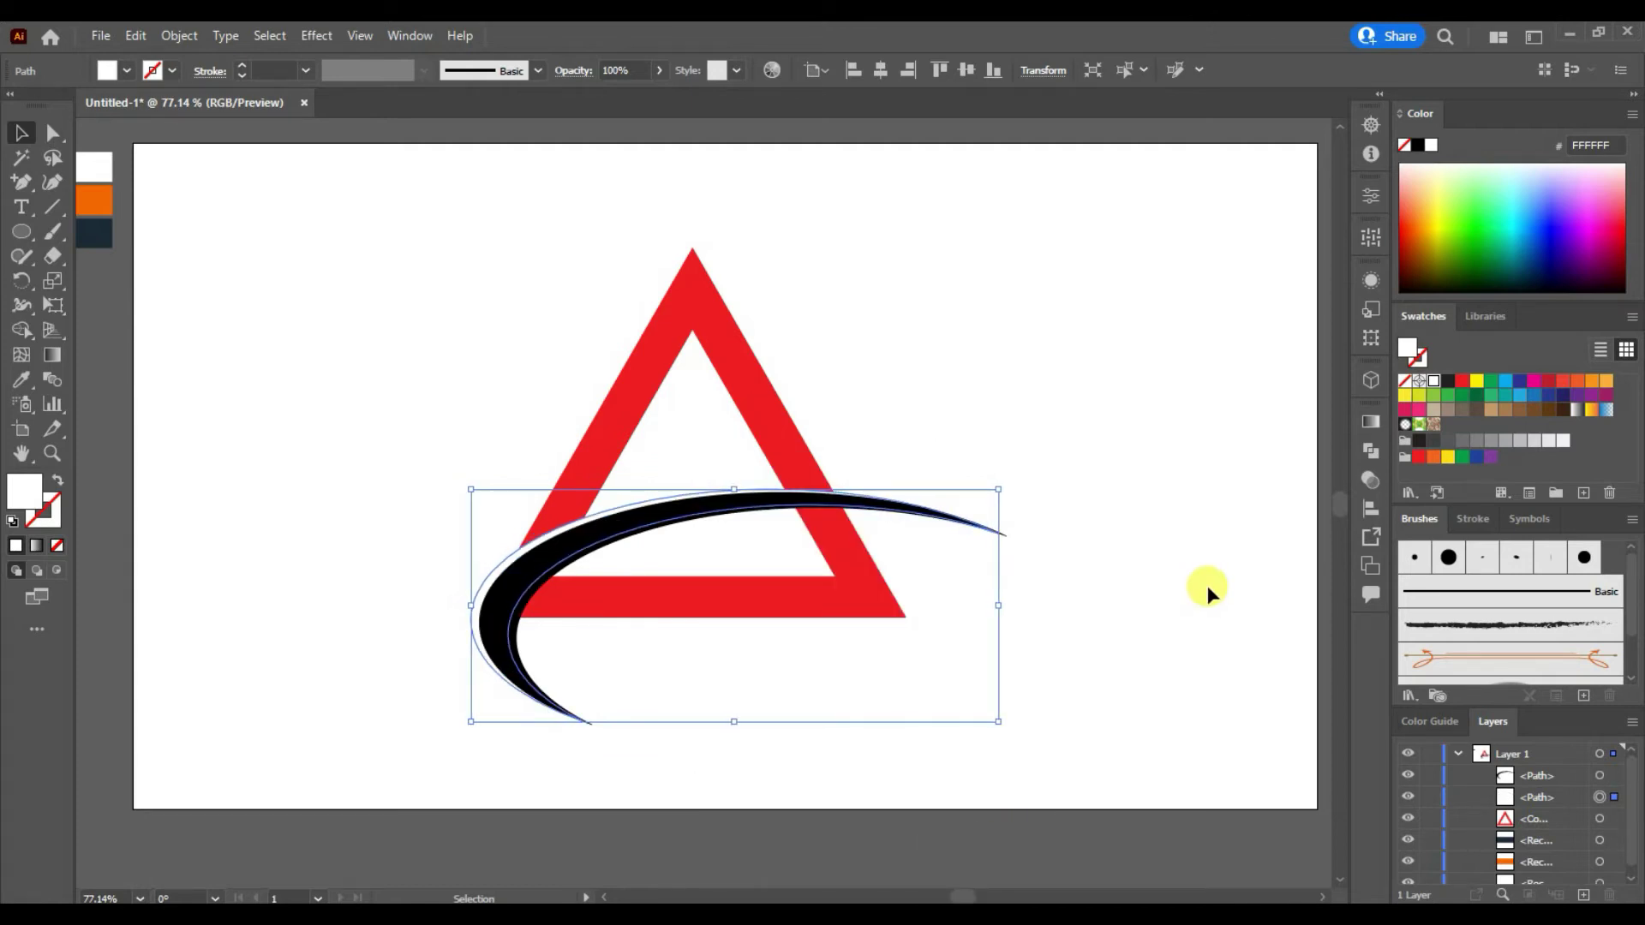
key("Up")
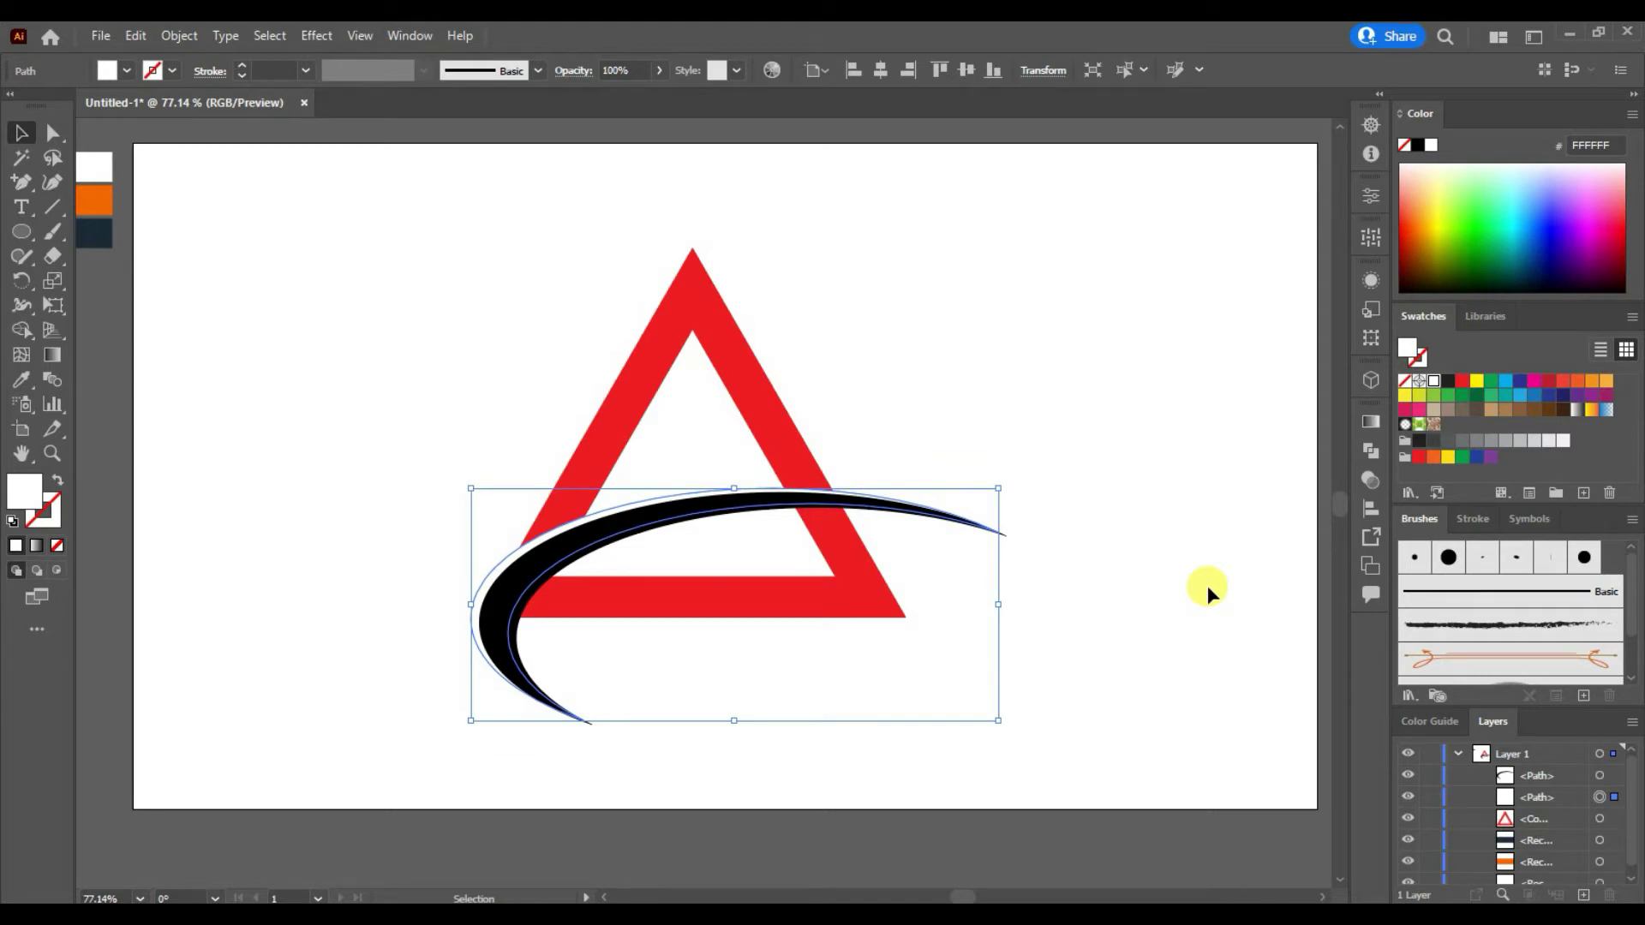
Cut the white swoosh out of the red triangle frame with Minus Front.
left_click(632, 368, "shift")
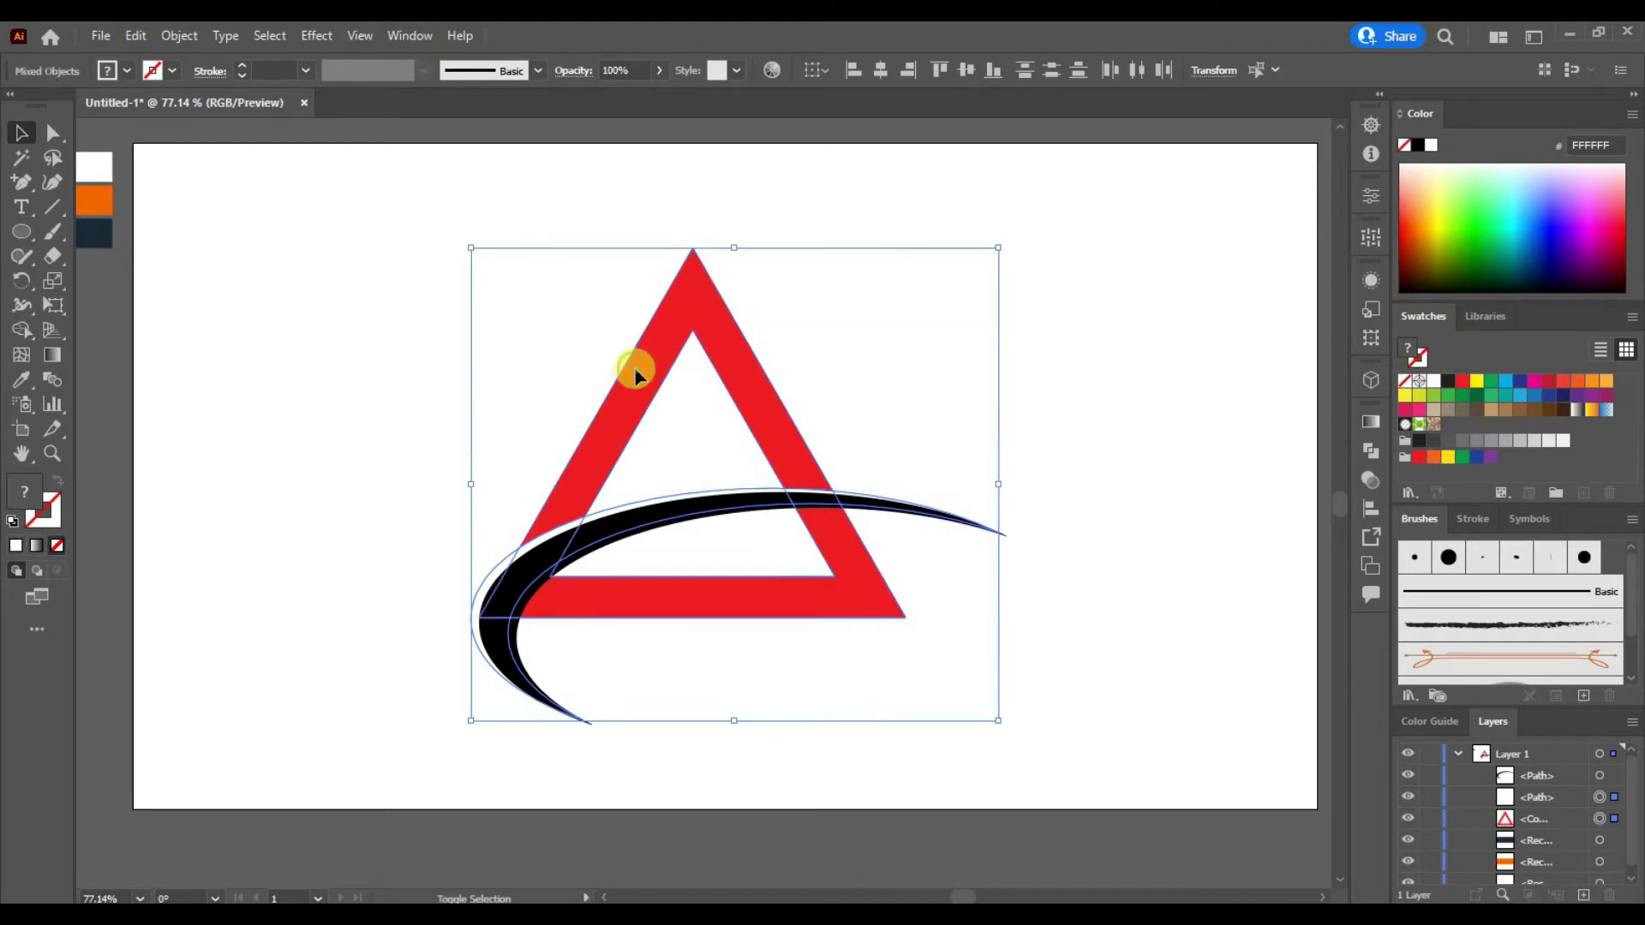
left_click(1371, 451)
left_click(1169, 465)
left_click(1312, 412)
left_click(1128, 532)
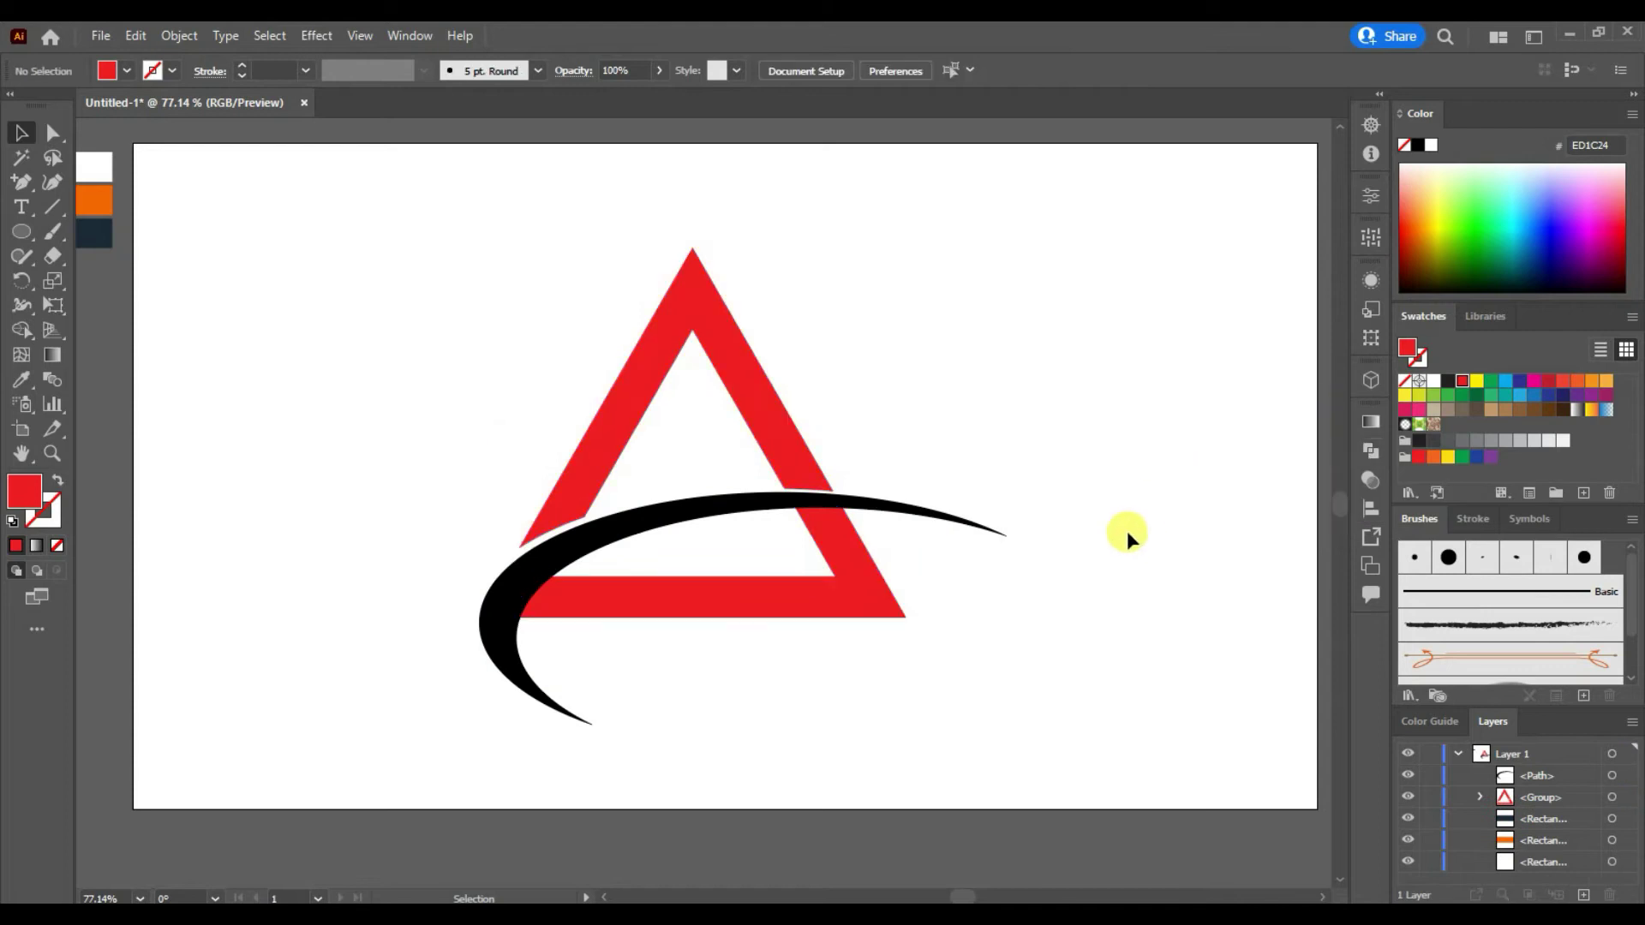
left_click(56, 546)
left_click(51, 206)
left_click_drag(489, 522, 785, 487)
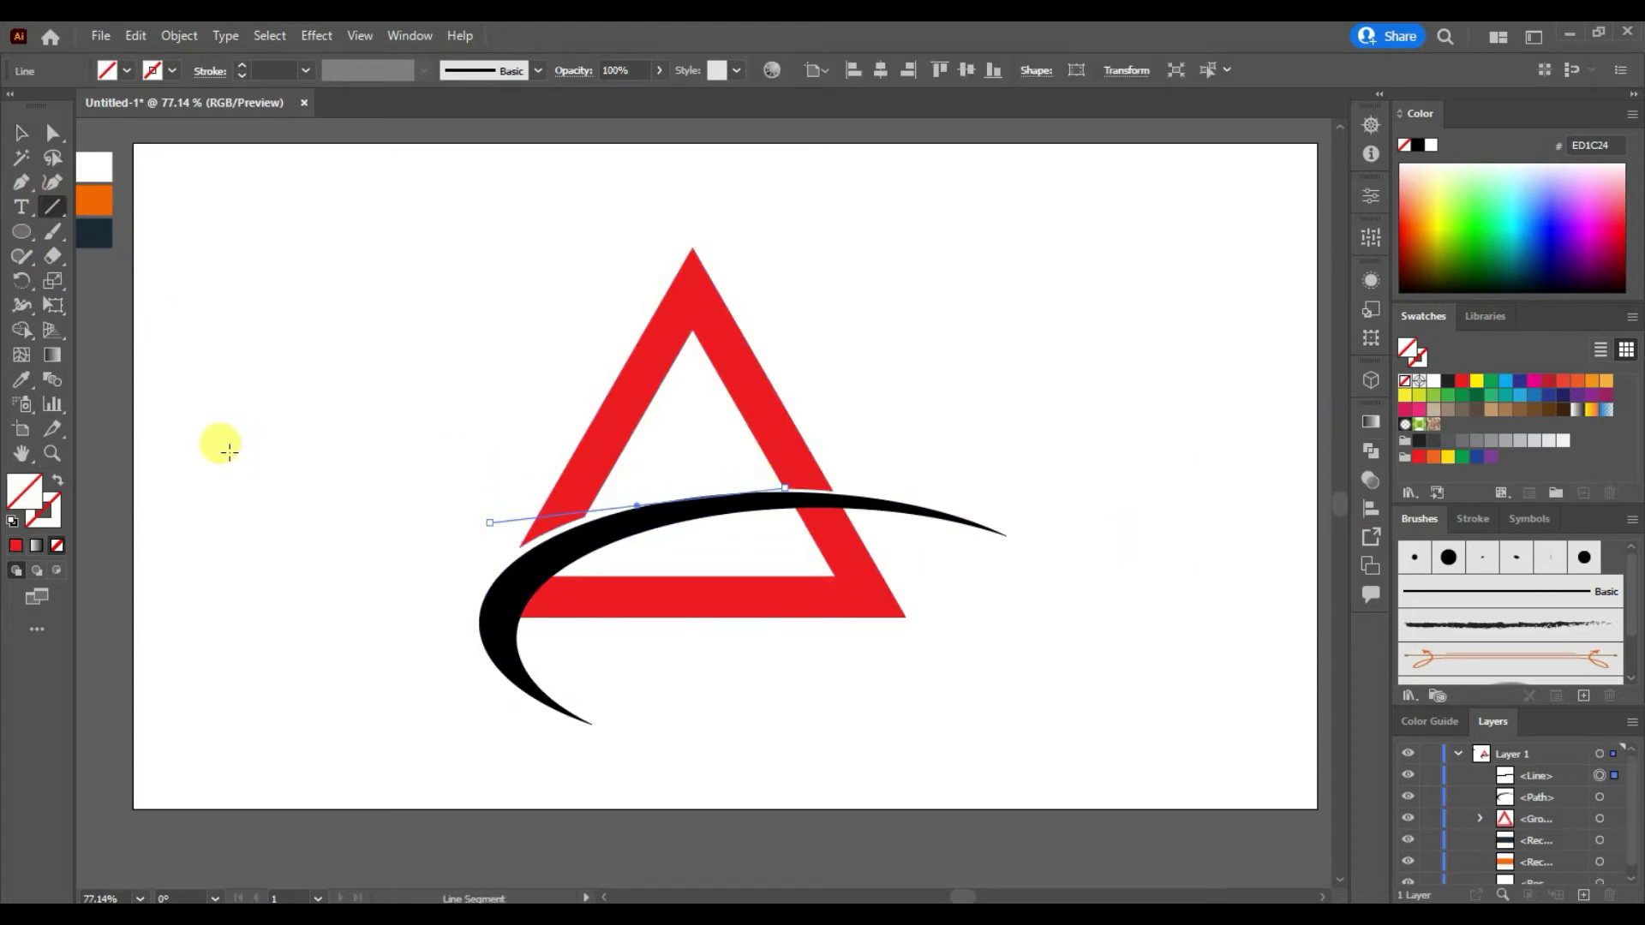
key("a")
left_click_drag(489, 523, 875, 474)
key("Delete")
Draw a horizontal line across the triangle just above the swoosh and trim the left leg's tip below it with the Shape Builder.
left_click(61, 207)
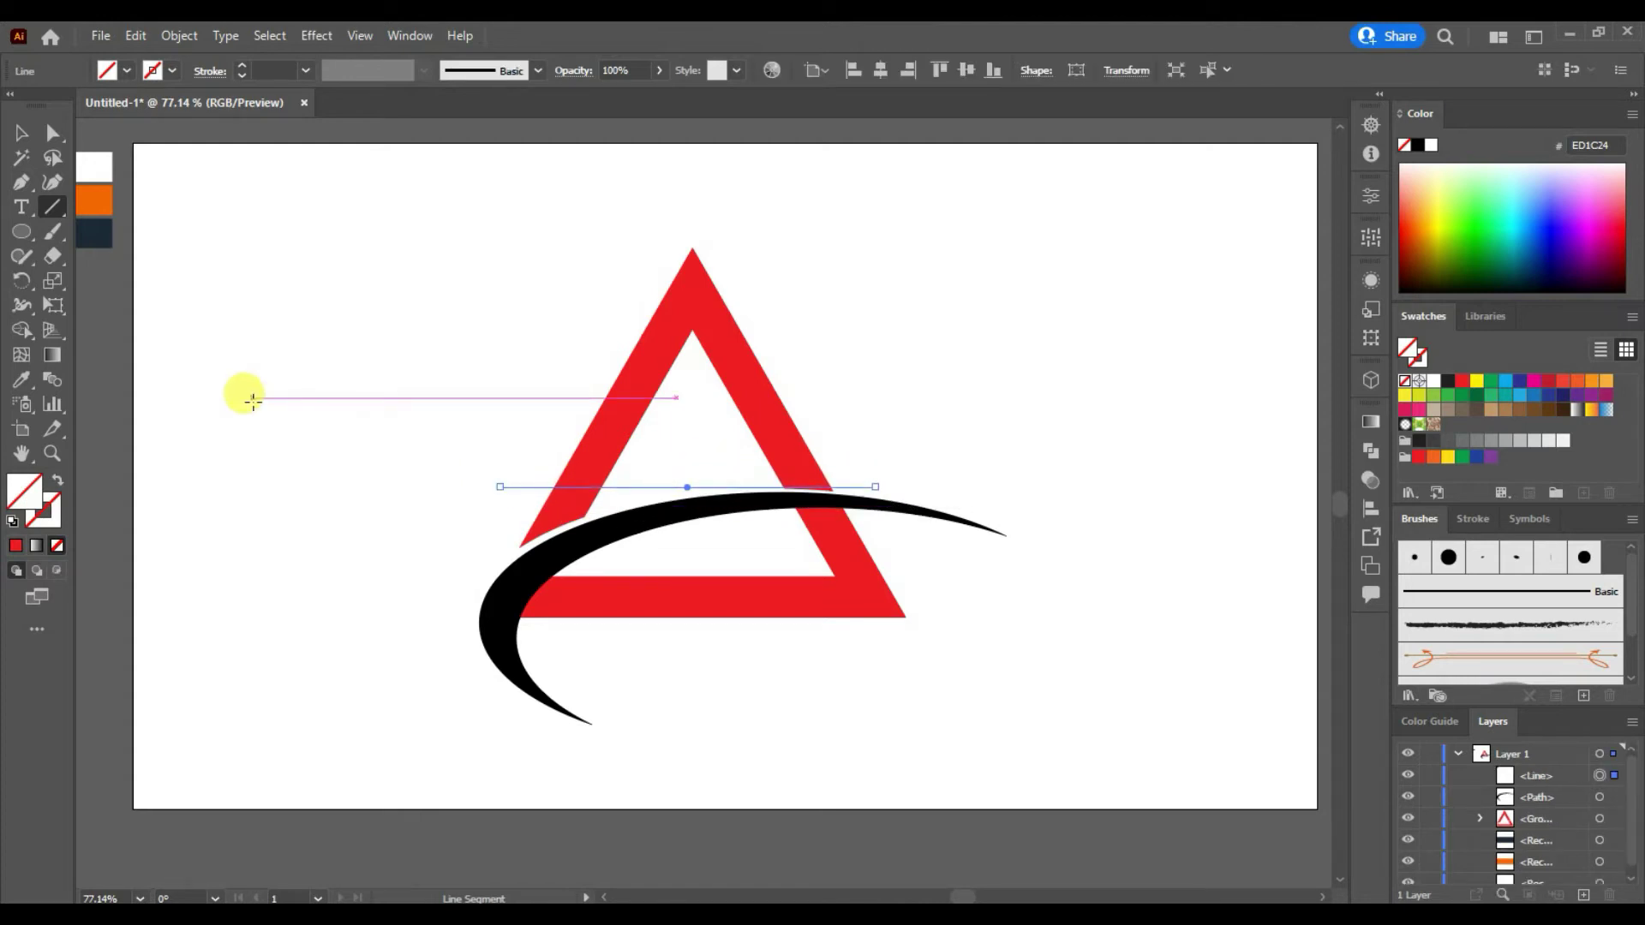
left_click(21, 133)
left_click_drag(557, 241, 591, 501)
left_click(21, 332)
left_click(563, 511, "alt")
Delete the leftover cutting line beside the triangle's right leg.
key("v")
left_click(857, 473)
left_click(870, 487)
key("Delete")
Offset the path of the red triangle's upper part by -14 px with mitered joins.
left_click(765, 414)
left_click(179, 35)
mouse_move(257, 521)
left_click(543, 576)
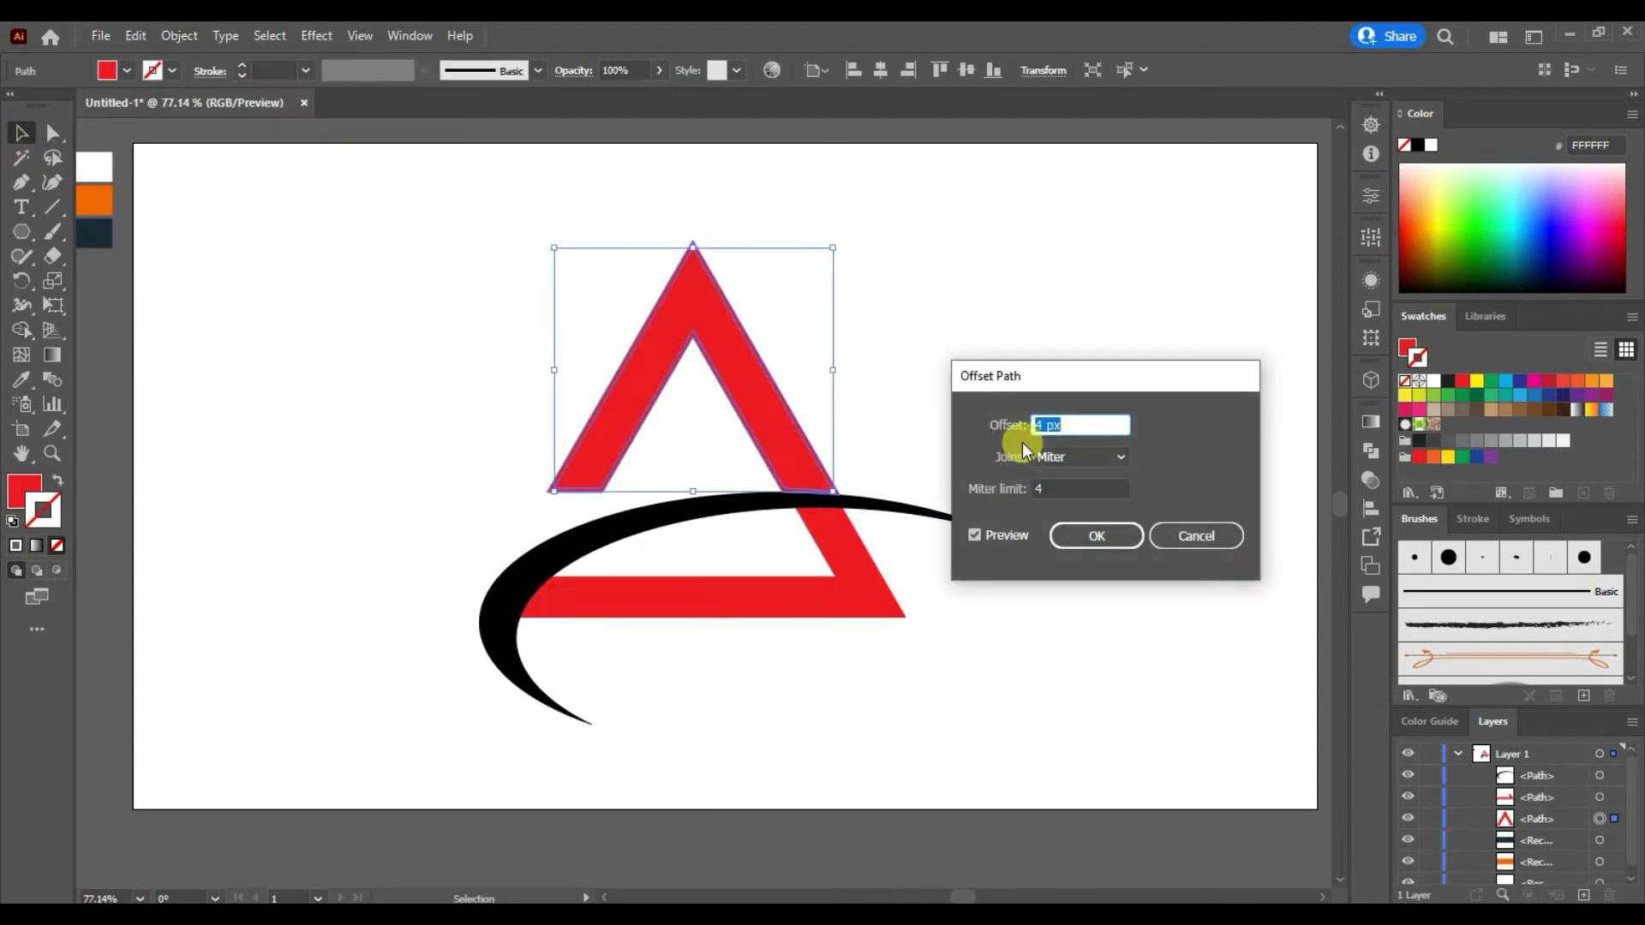
key("Down")
key("Down")
key("Down")
key("Down")
key("Down")
key("Down")
key("Down")
key("Down")
key("Down")
key("Down")
key("Down")
key("Down")
key("Down")
key("Down")
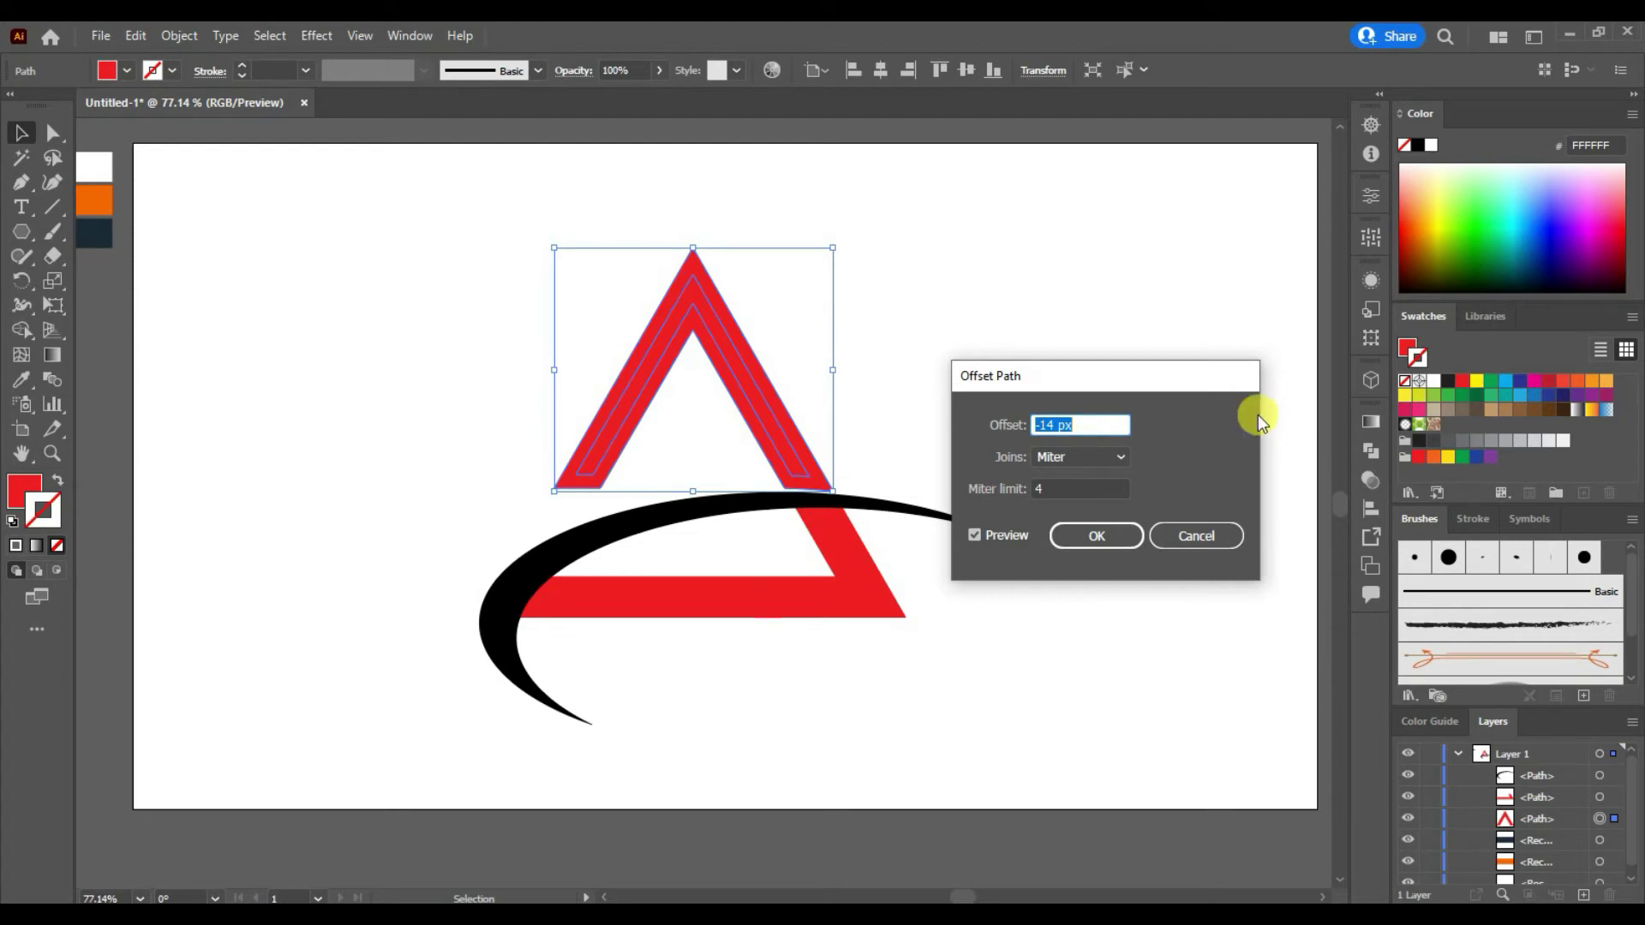
left_click(1097, 535)
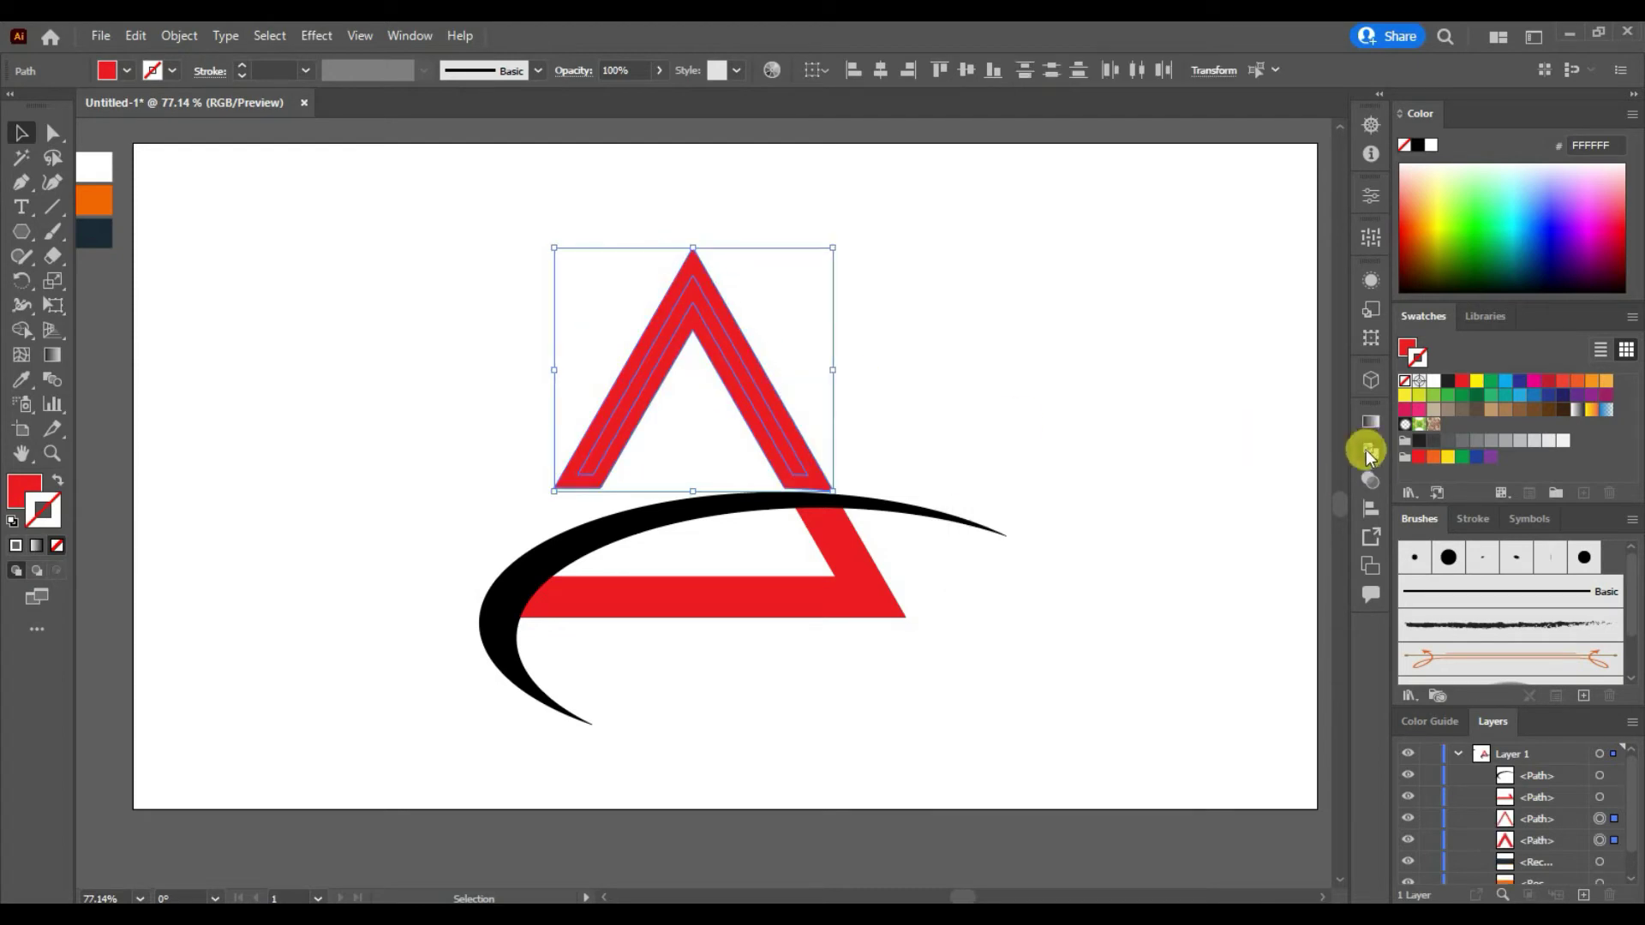
Subtract the inner offset path from the upper red shape with Minus Front to leave a hollow outline.
left_click(1368, 457)
left_click(1162, 467)
left_click(1103, 488)
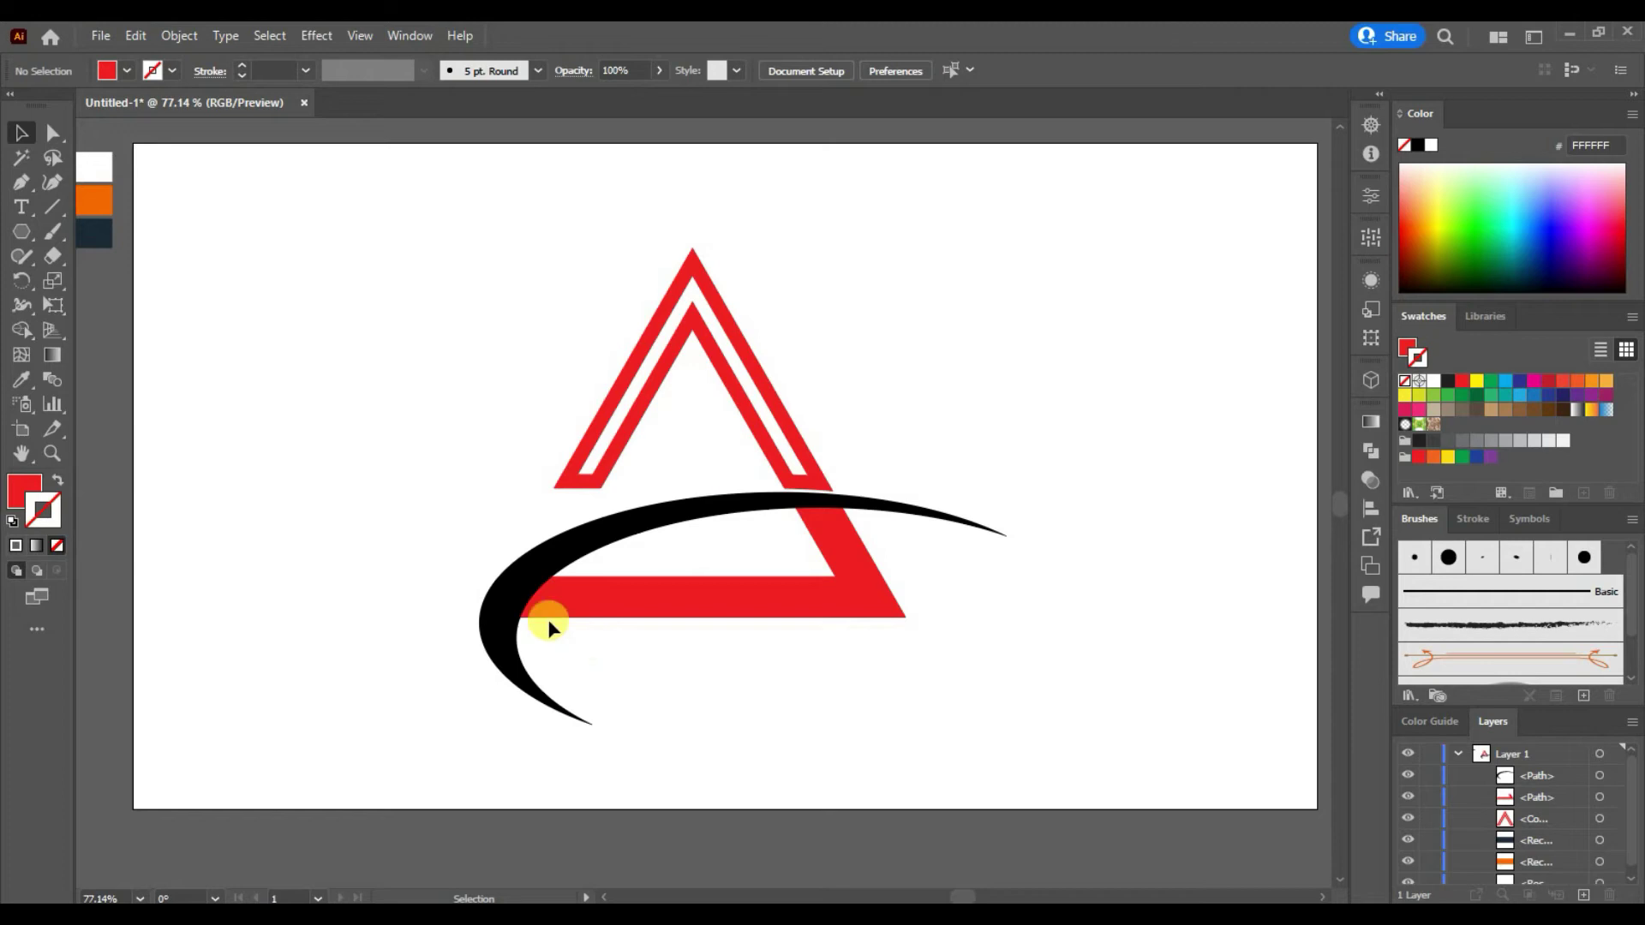
Select the logo shapes and merge the black swoosh with the red lower part using the Shape Builder.
left_click_drag(480, 268, 1020, 737)
left_click(21, 330)
mouse_move(784, 501)
left_mouse_down()
mouse_move(833, 532)
mouse_move(576, 597)
mouse_move(514, 613)
left_mouse_up()
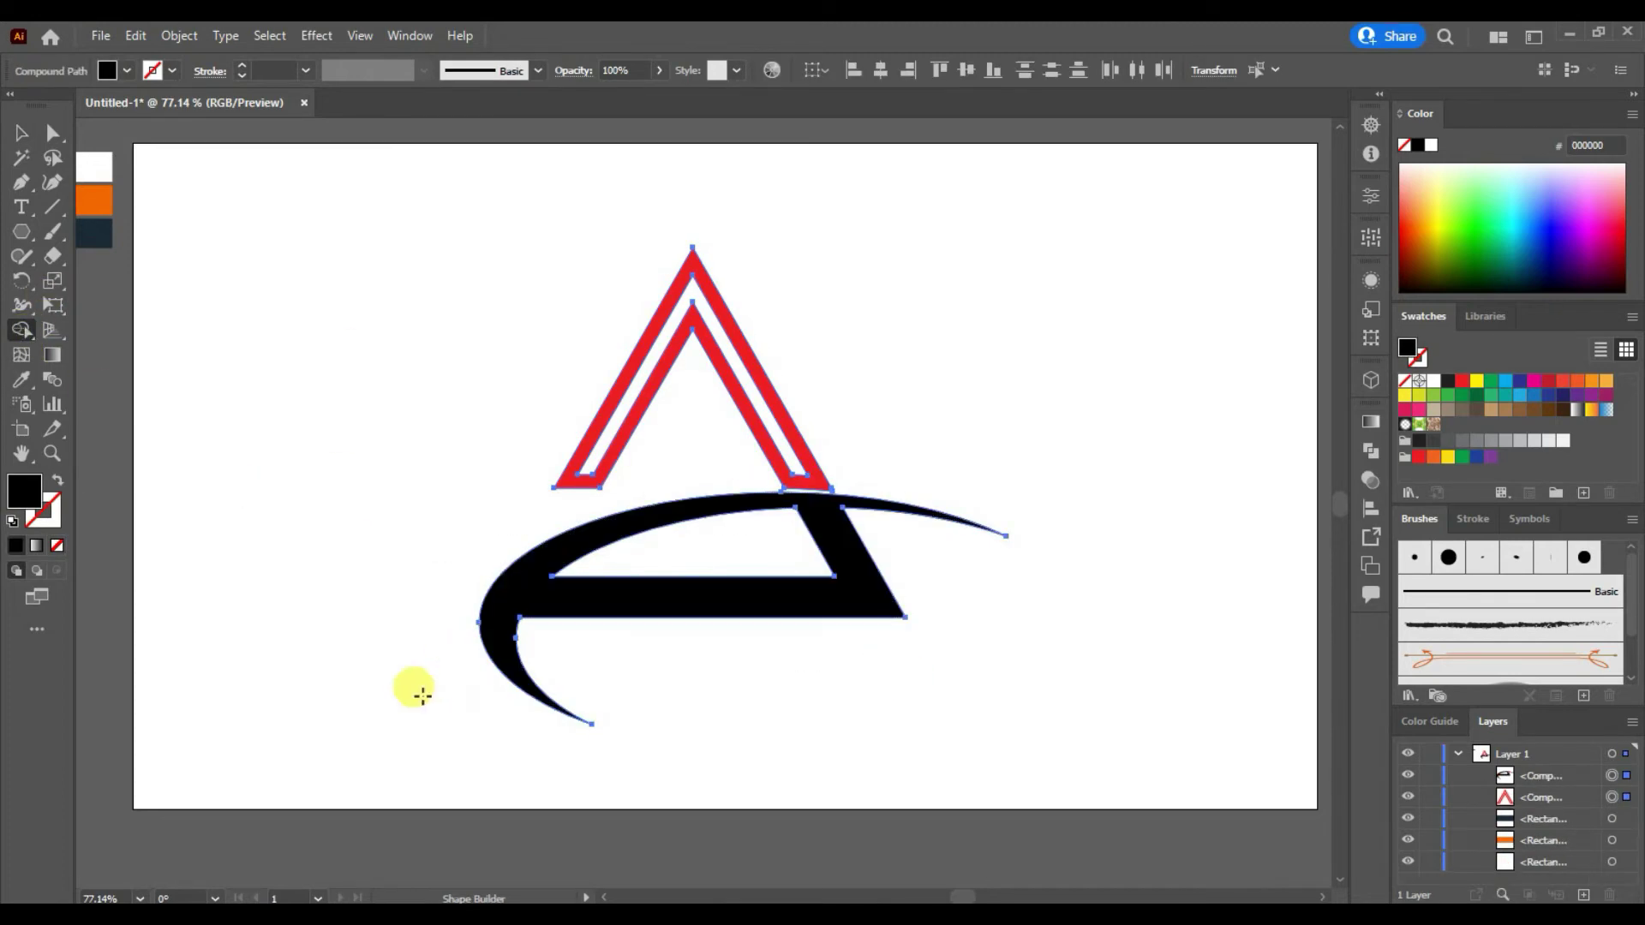
Fill the merged swoosh shape with sample orange FF6600 and the hollow upper outline with sample dark navy 1D2A38.
left_click(21, 380)
left_click(95, 200)
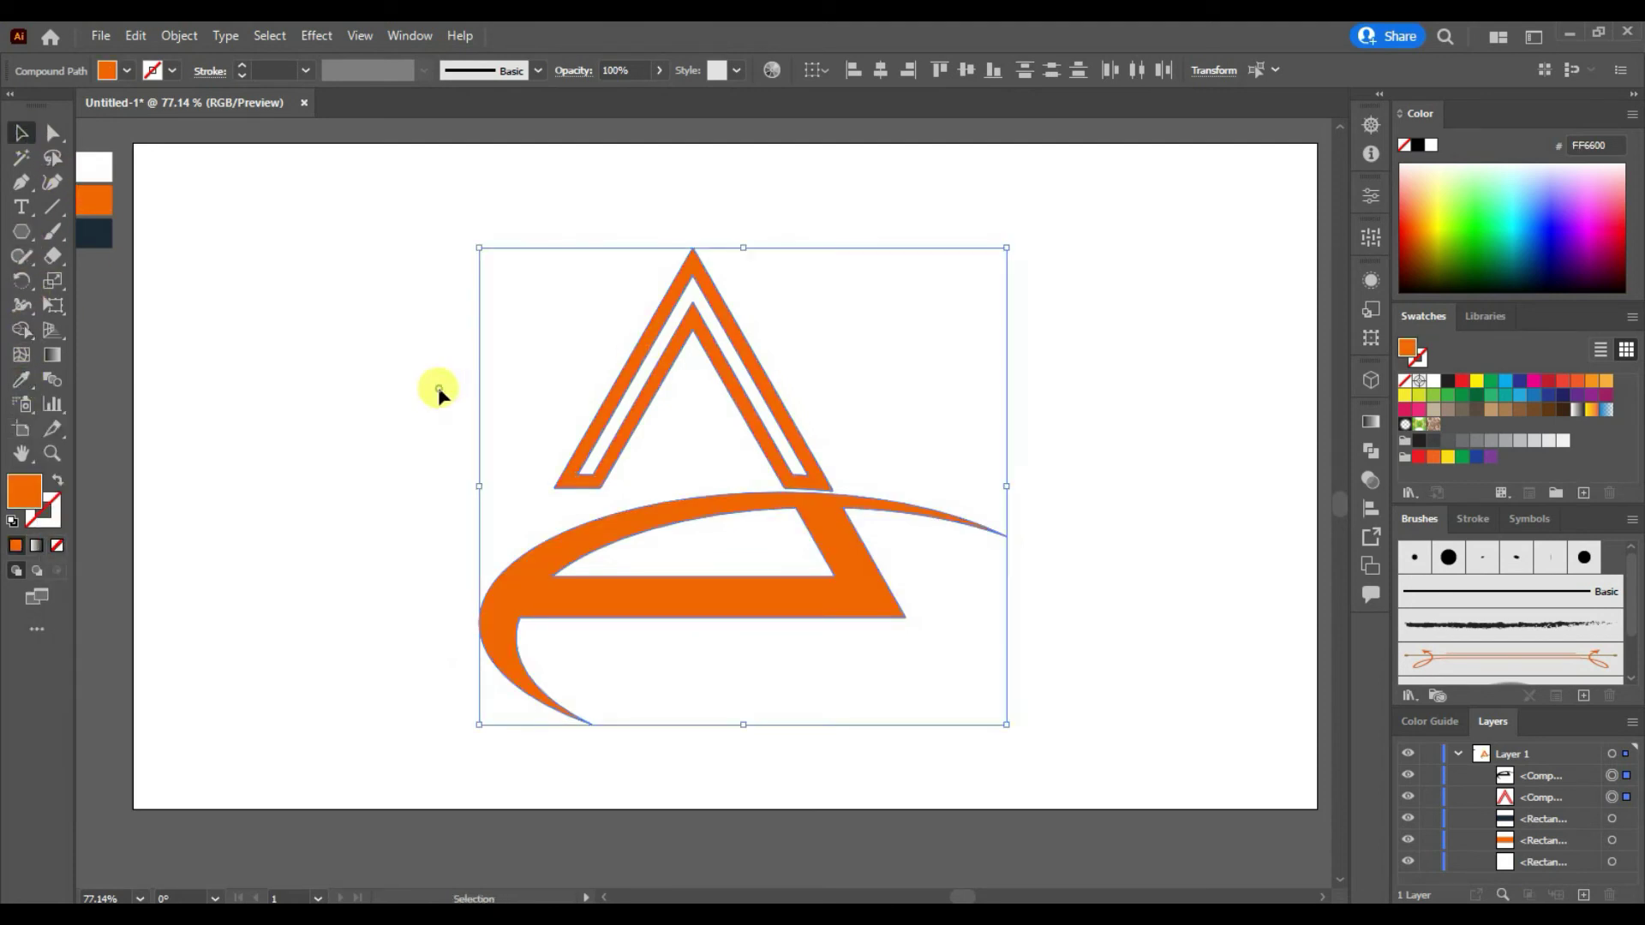
left_click(621, 382)
left_click(22, 380)
left_click(95, 233)
Scale the whole logo down proportionally about its center and move it to the artboard's upper half.
left_click(21, 133)
left_click_drag(991, 670, 424, 241)
left_click_drag(1001, 728, 940, 676)
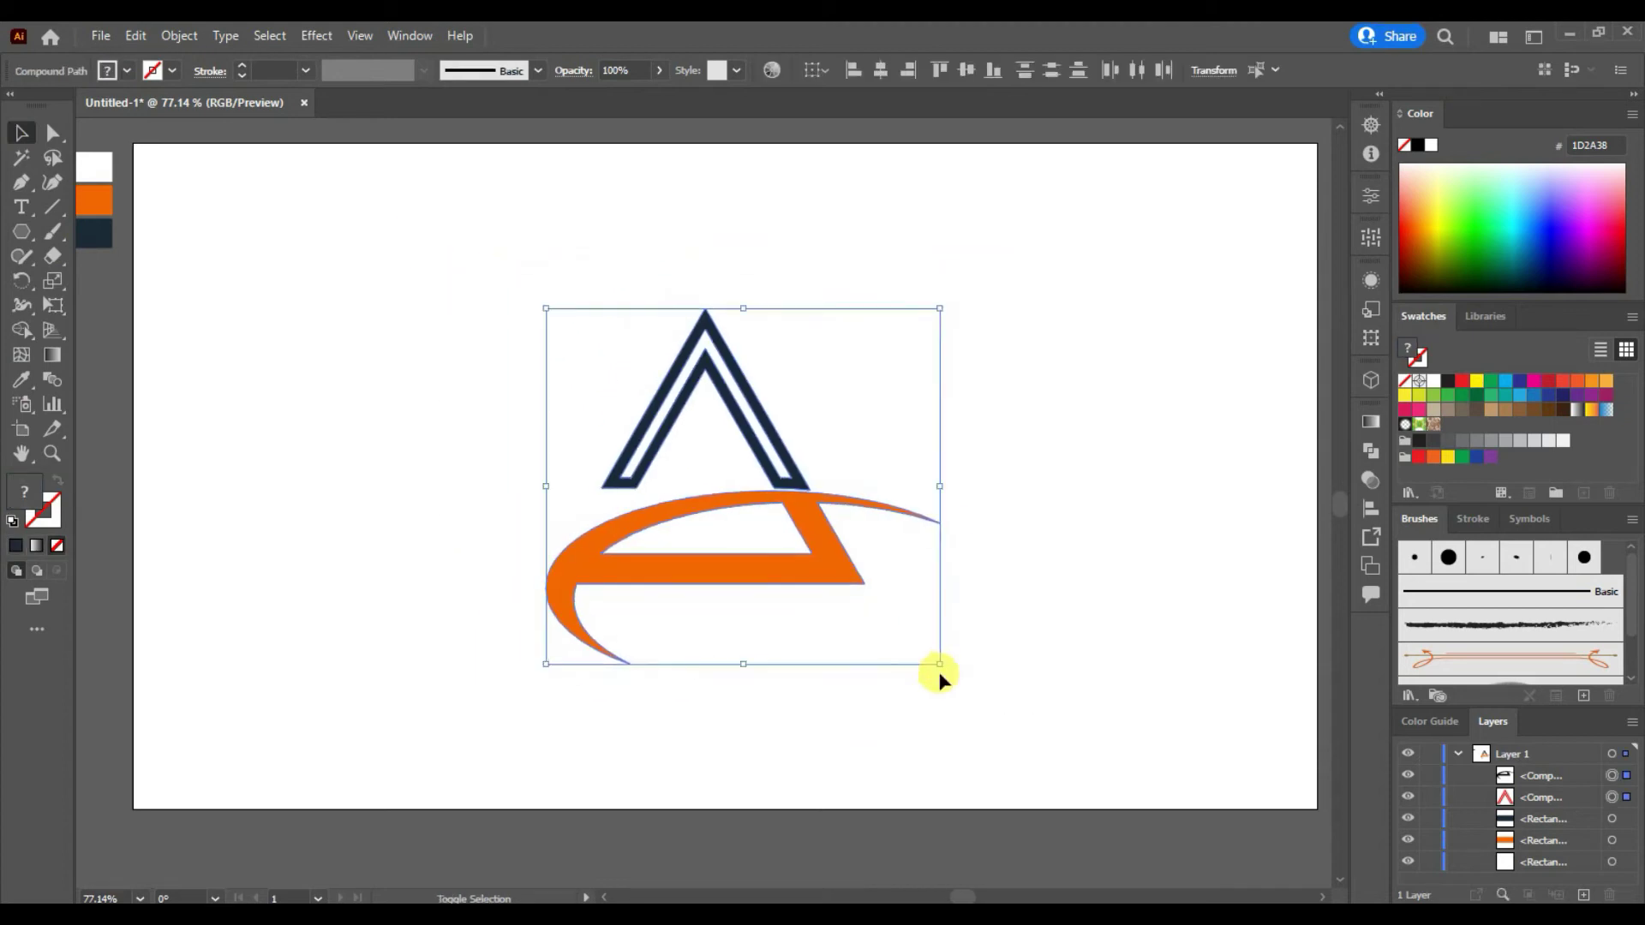
left_click_drag(816, 549, 816, 441)
left_click(865, 610)
Draw a rectangle covering the artboard, send it to the back, fill it with the sample white and lock it.
left_click(24, 231)
left_click_drag(135, 144, 1322, 809)
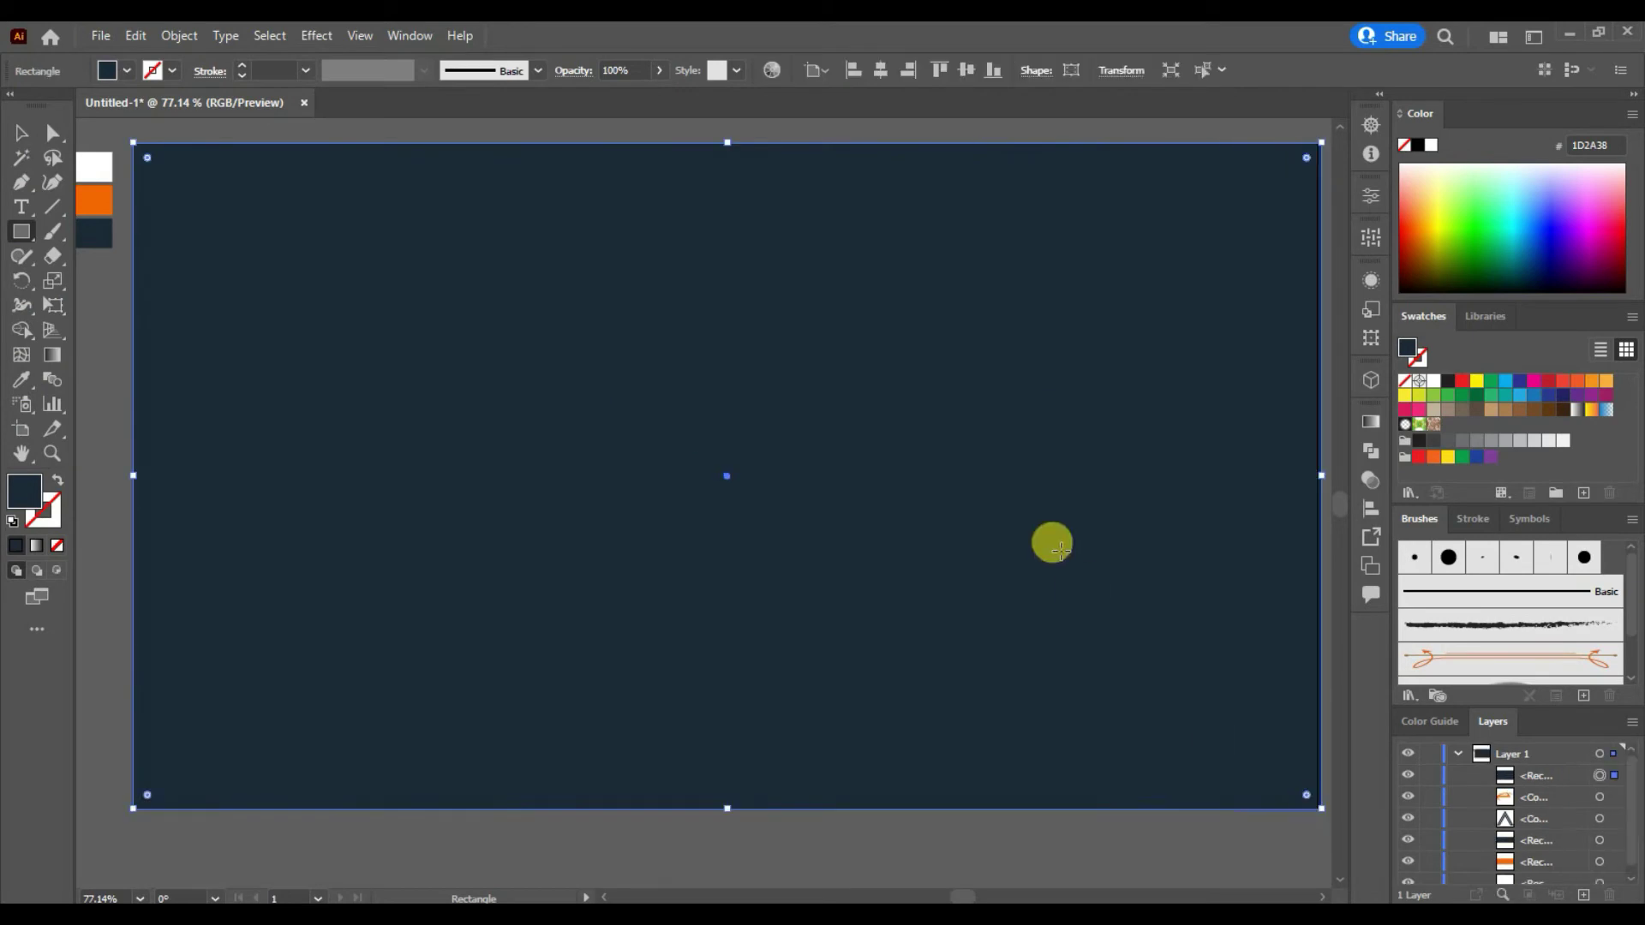
right_click(1083, 588)
left_click(1359, 514)
left_click(21, 380)
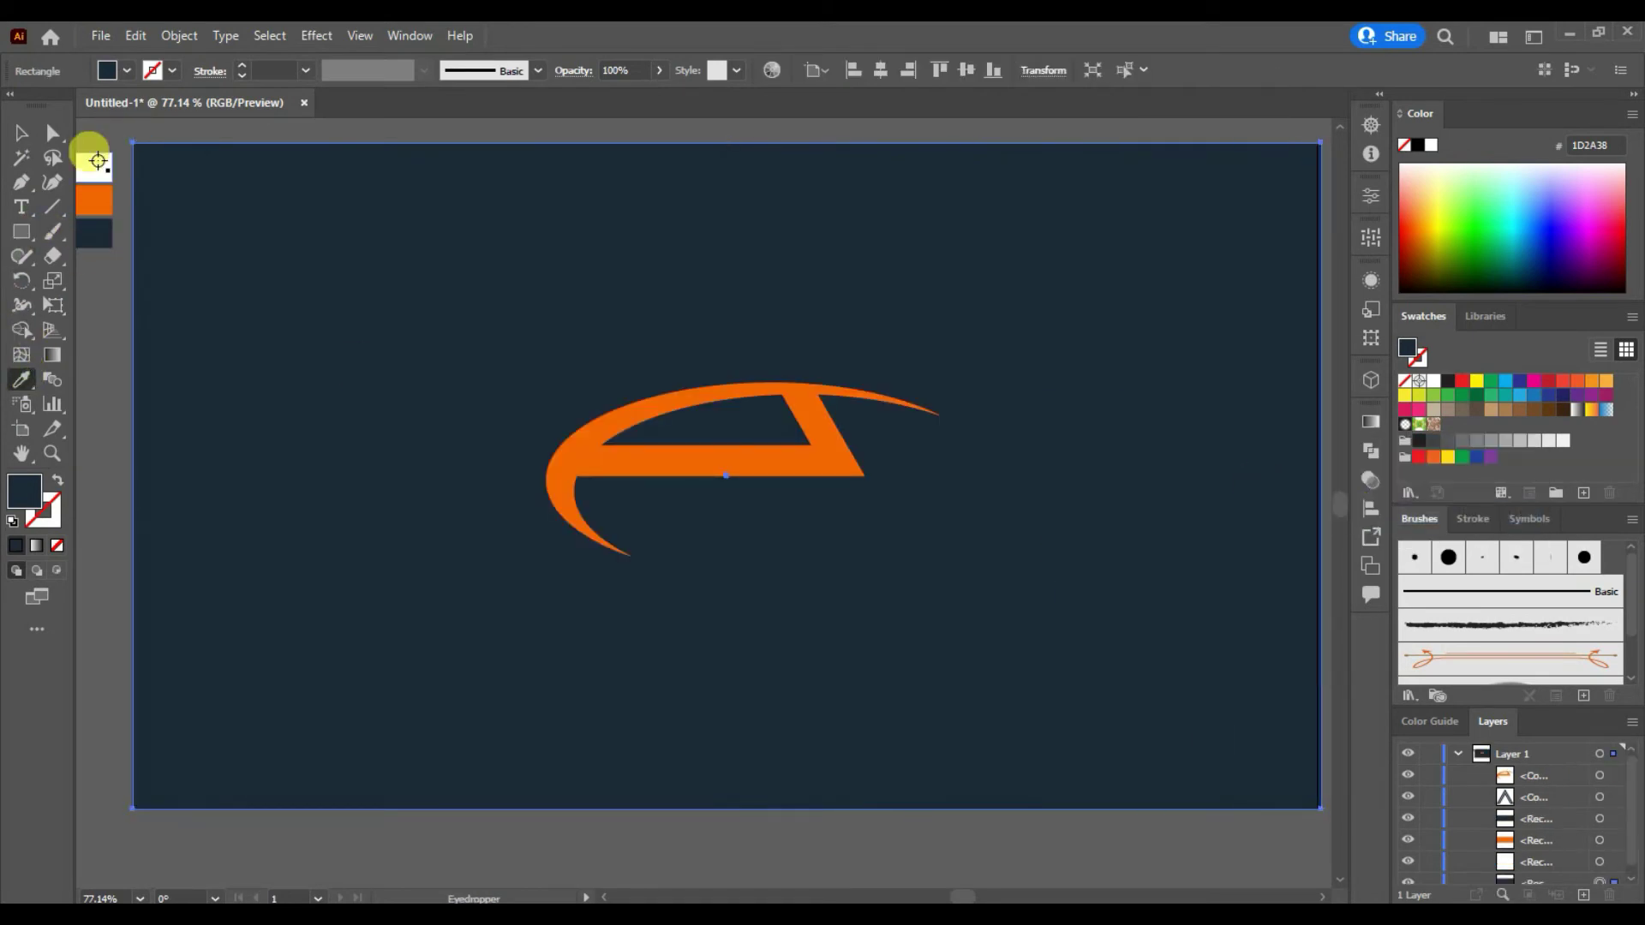
left_click(98, 162)
left_click(21, 133)
key("ctrl+2")
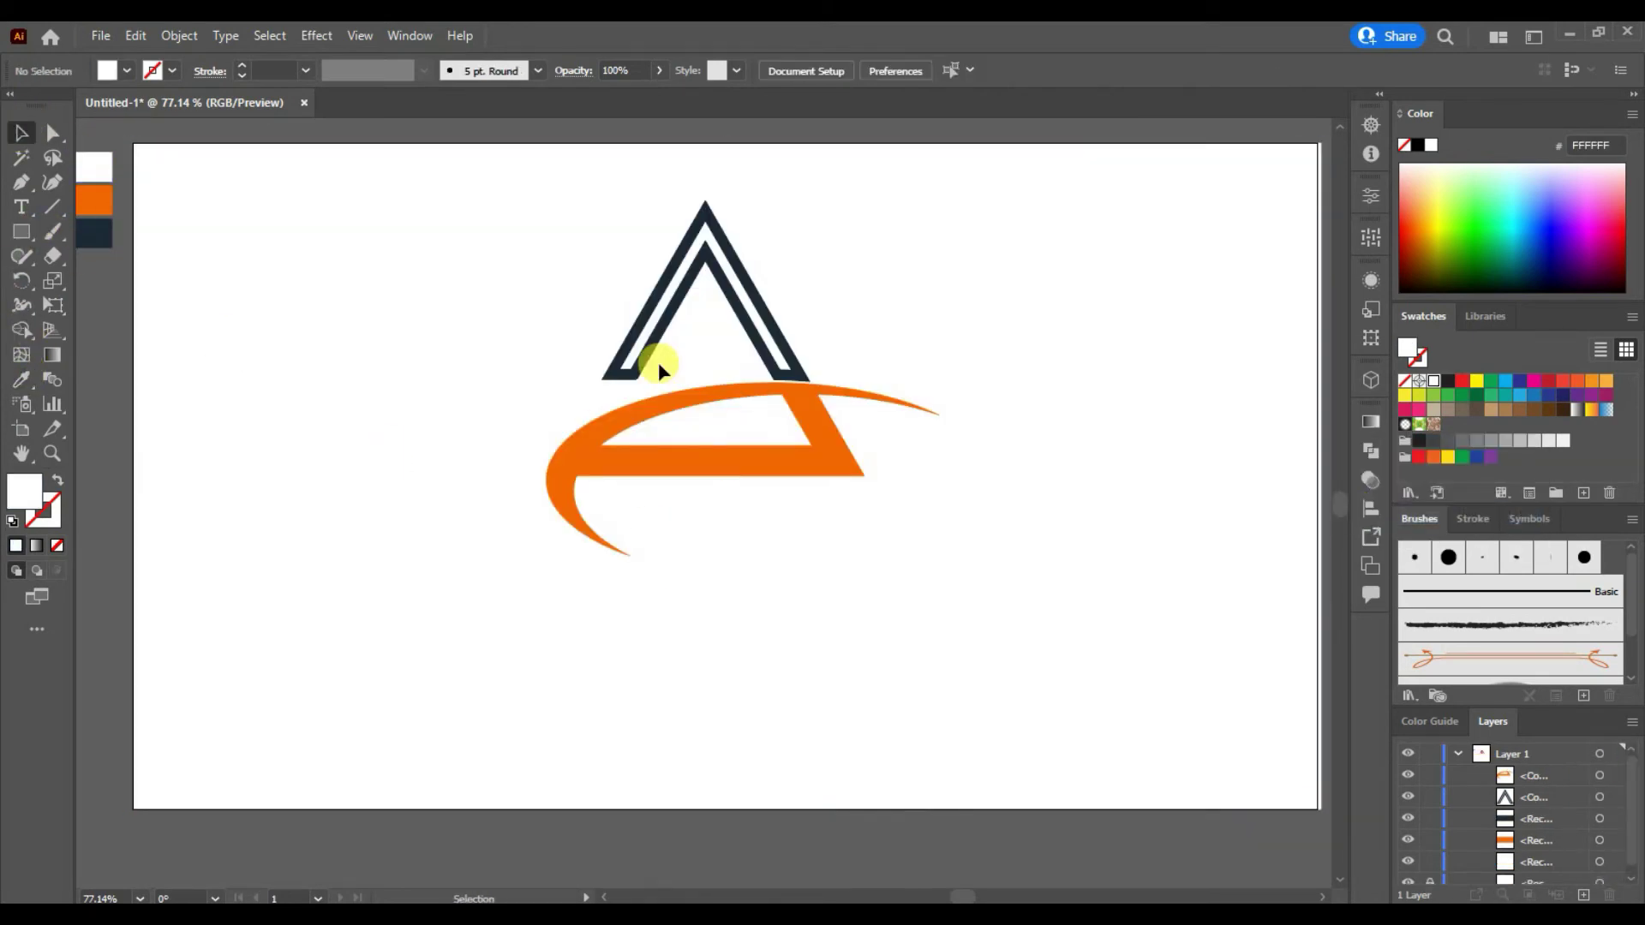
Shift the logo slightly down and to the right on the artboard.
left_click(841, 466)
left_click_drag(840, 467, 857, 483)
left_click(229, 352)
Add the text "company" on a new layer, enlarge it to about 94.85 pt and place it below the logo.
key("t")
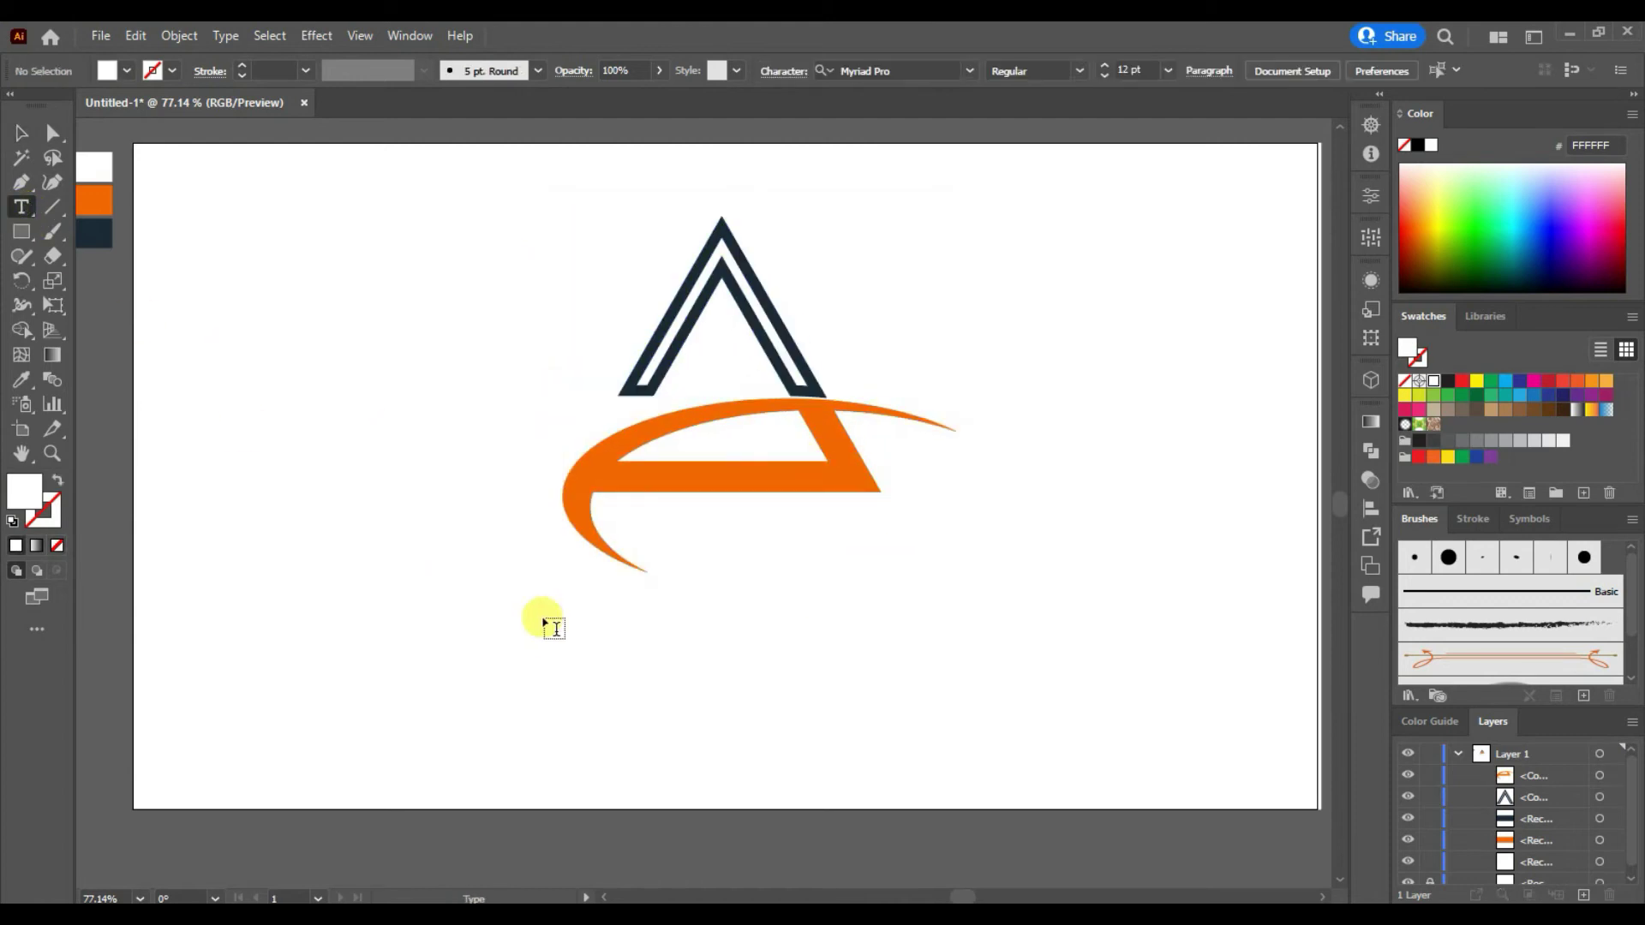
left_click(1458, 753)
key("ctrl+l")
left_click(517, 645)
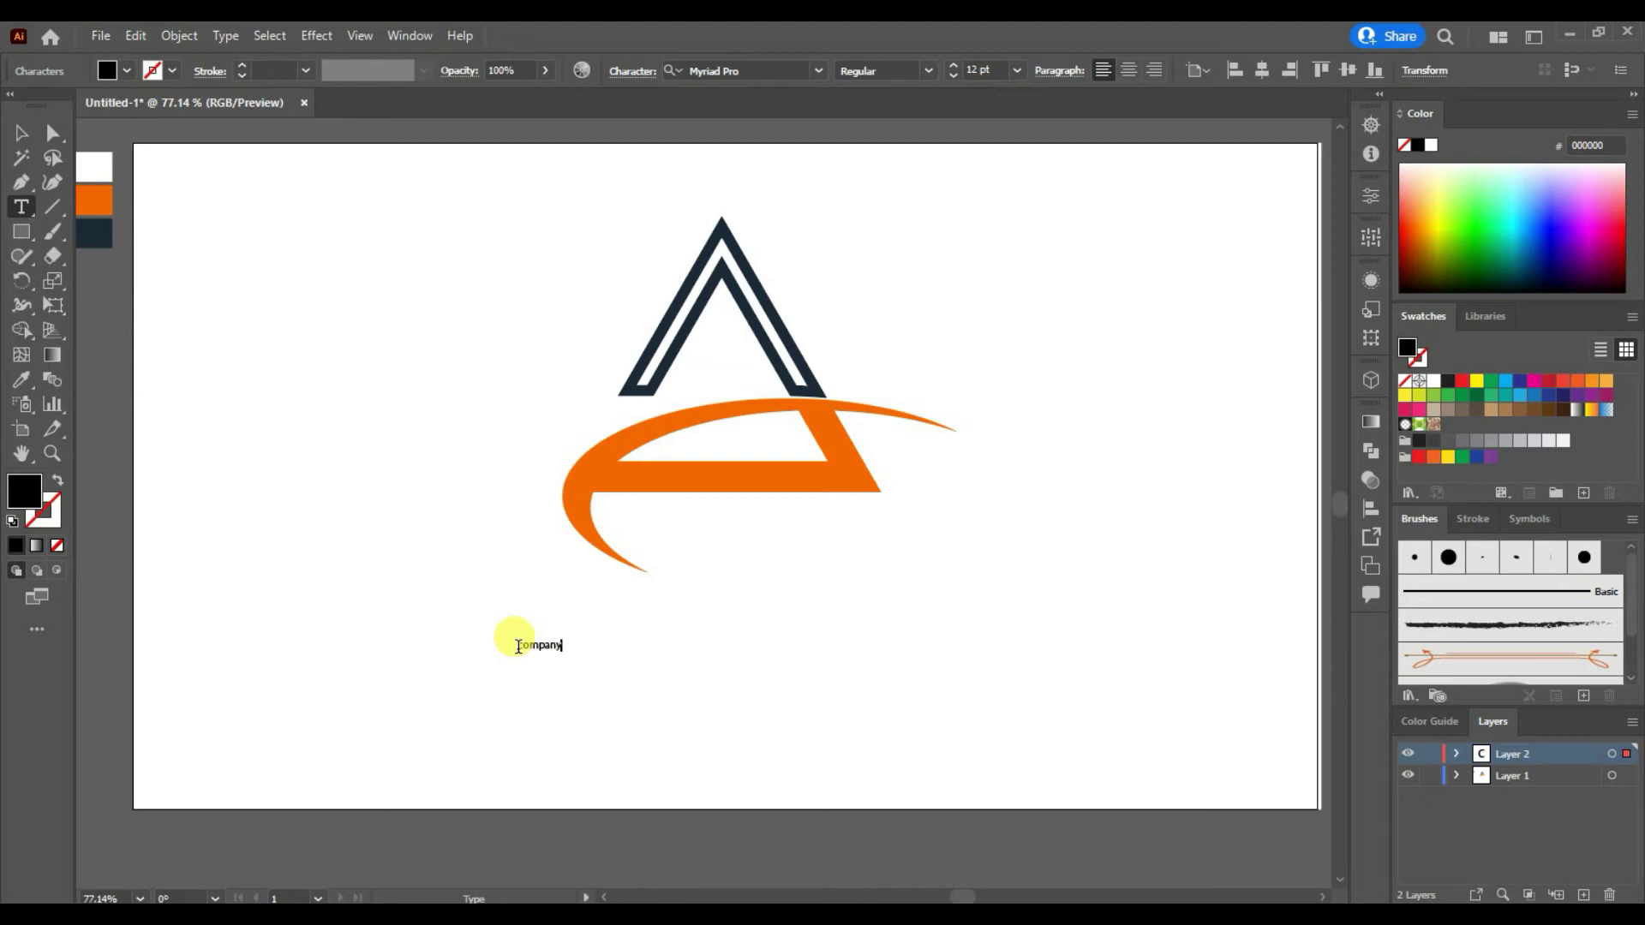
left_click(22, 133)
left_click(539, 644)
left_click_drag(563, 652, 846, 761)
left_click_drag(690, 700, 726, 628)
Set the company text in all caps with the Bebas Regular font and shift it slightly to the right.
left_click(1368, 199)
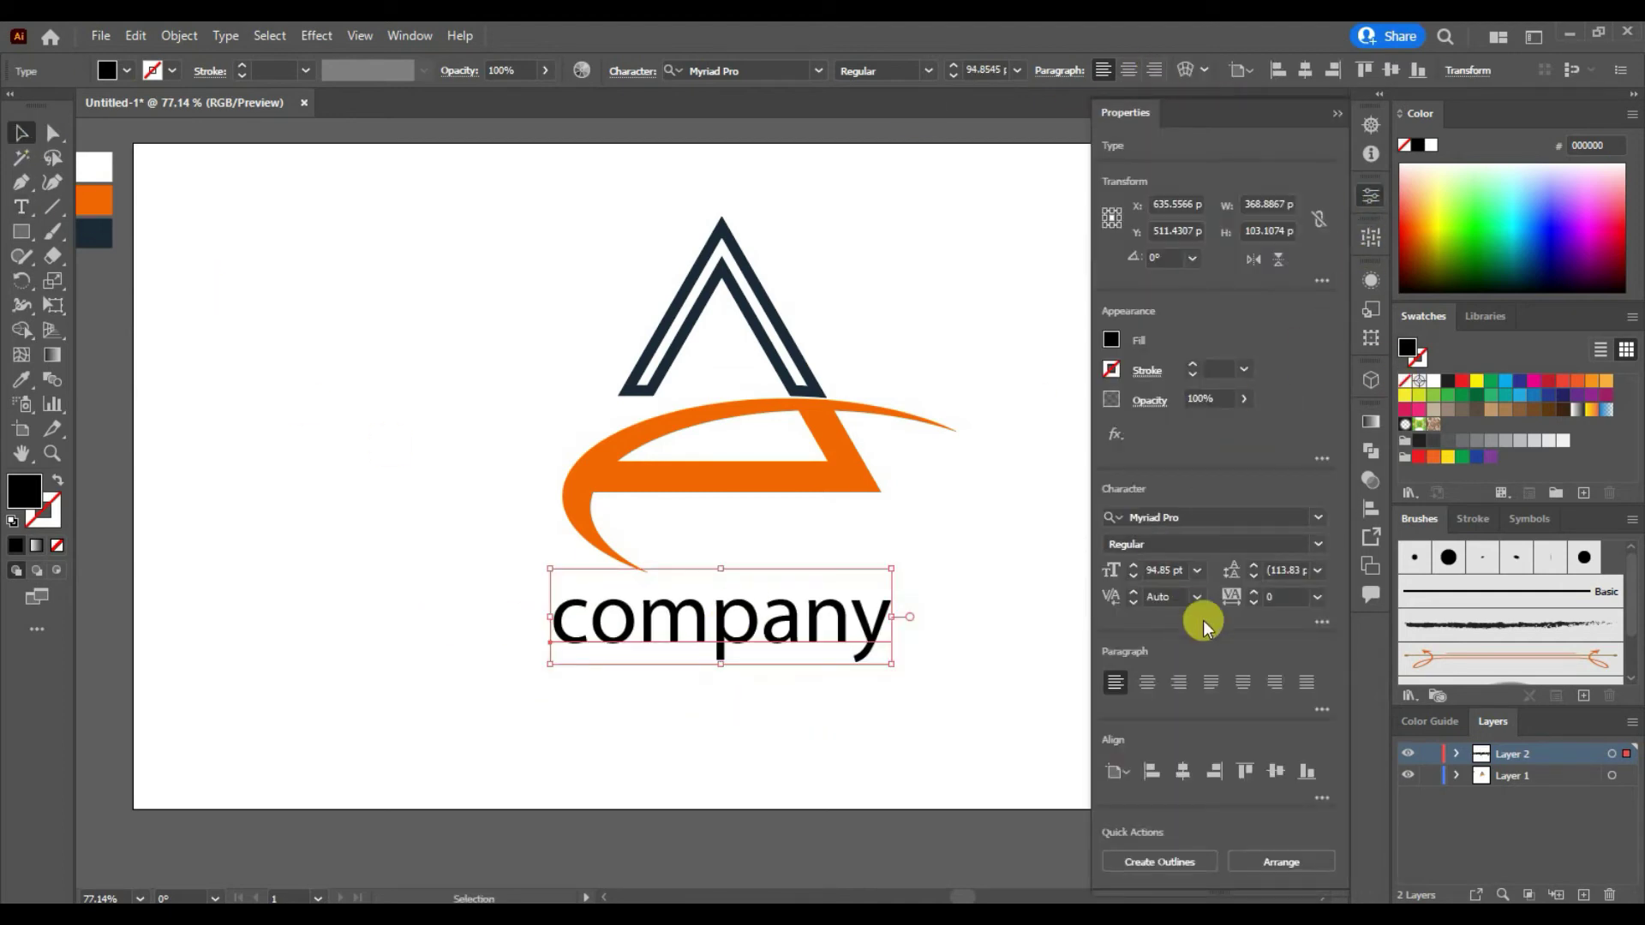
left_click(1114, 492)
left_click(1129, 312)
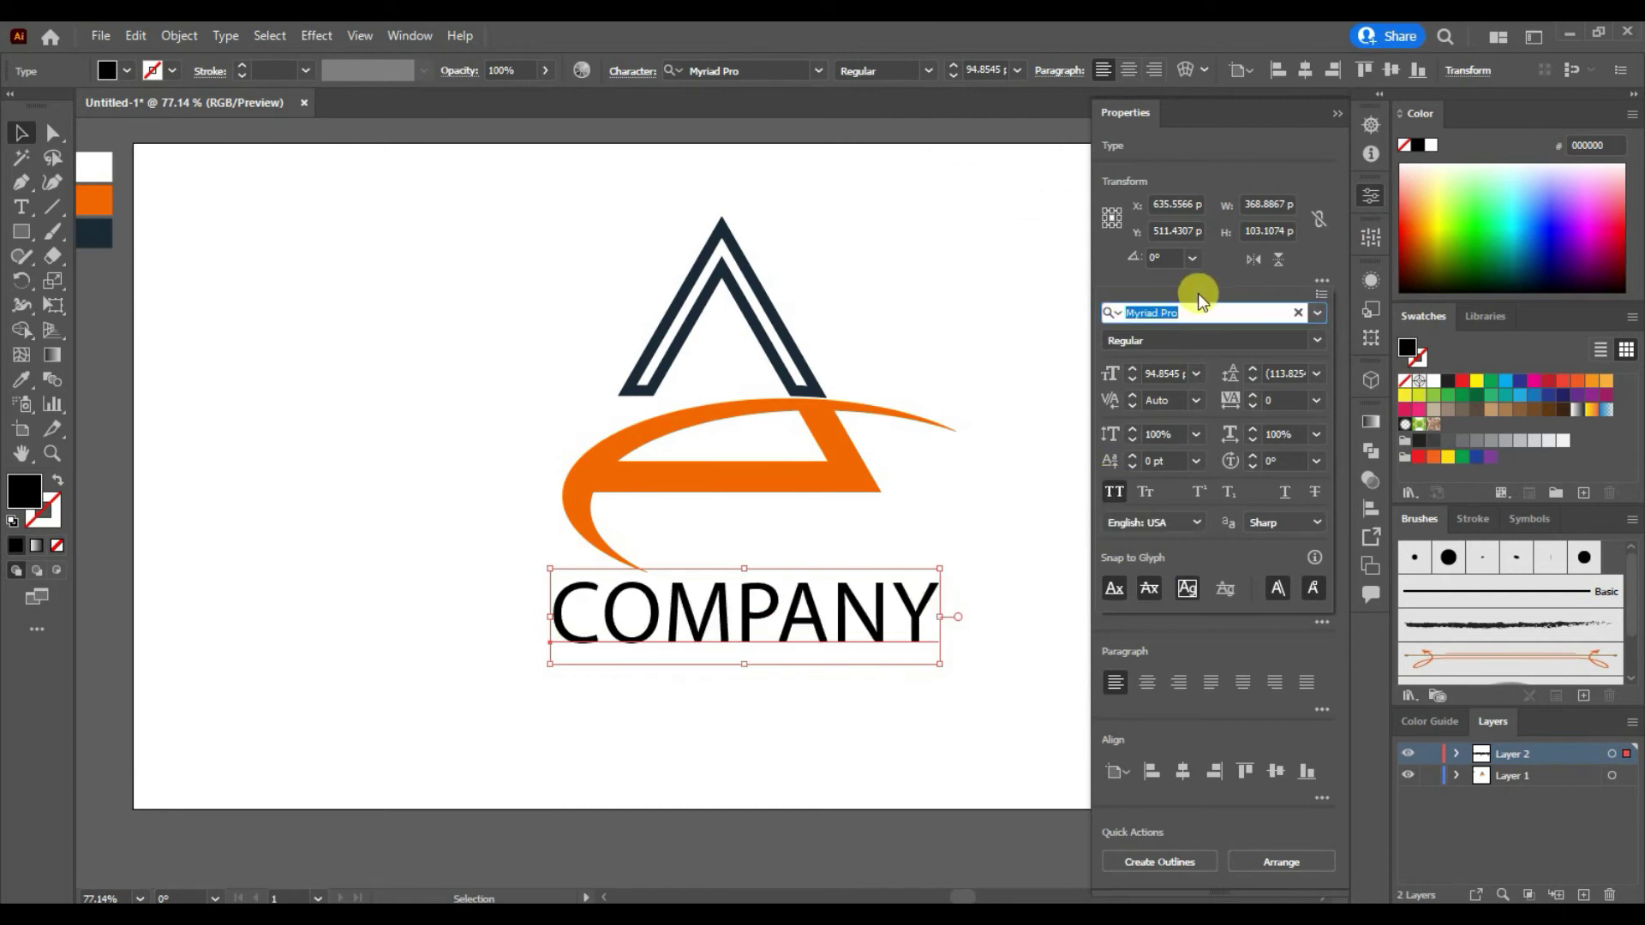
type("be")
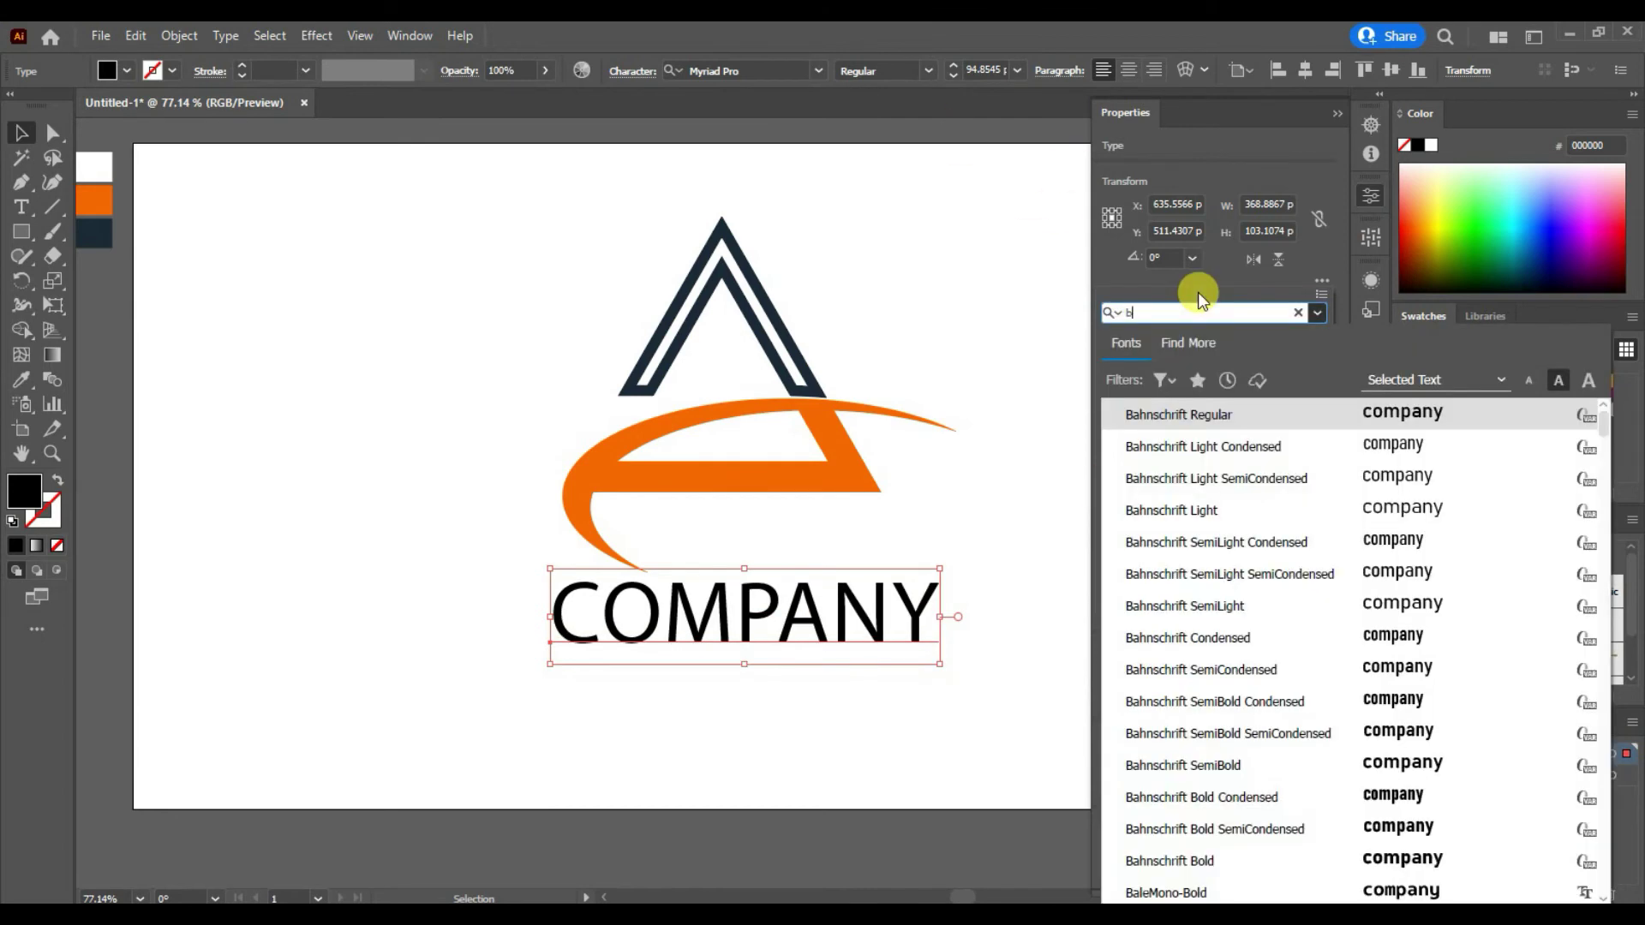
left_click(1292, 416)
left_click_drag(723, 617, 771, 619)
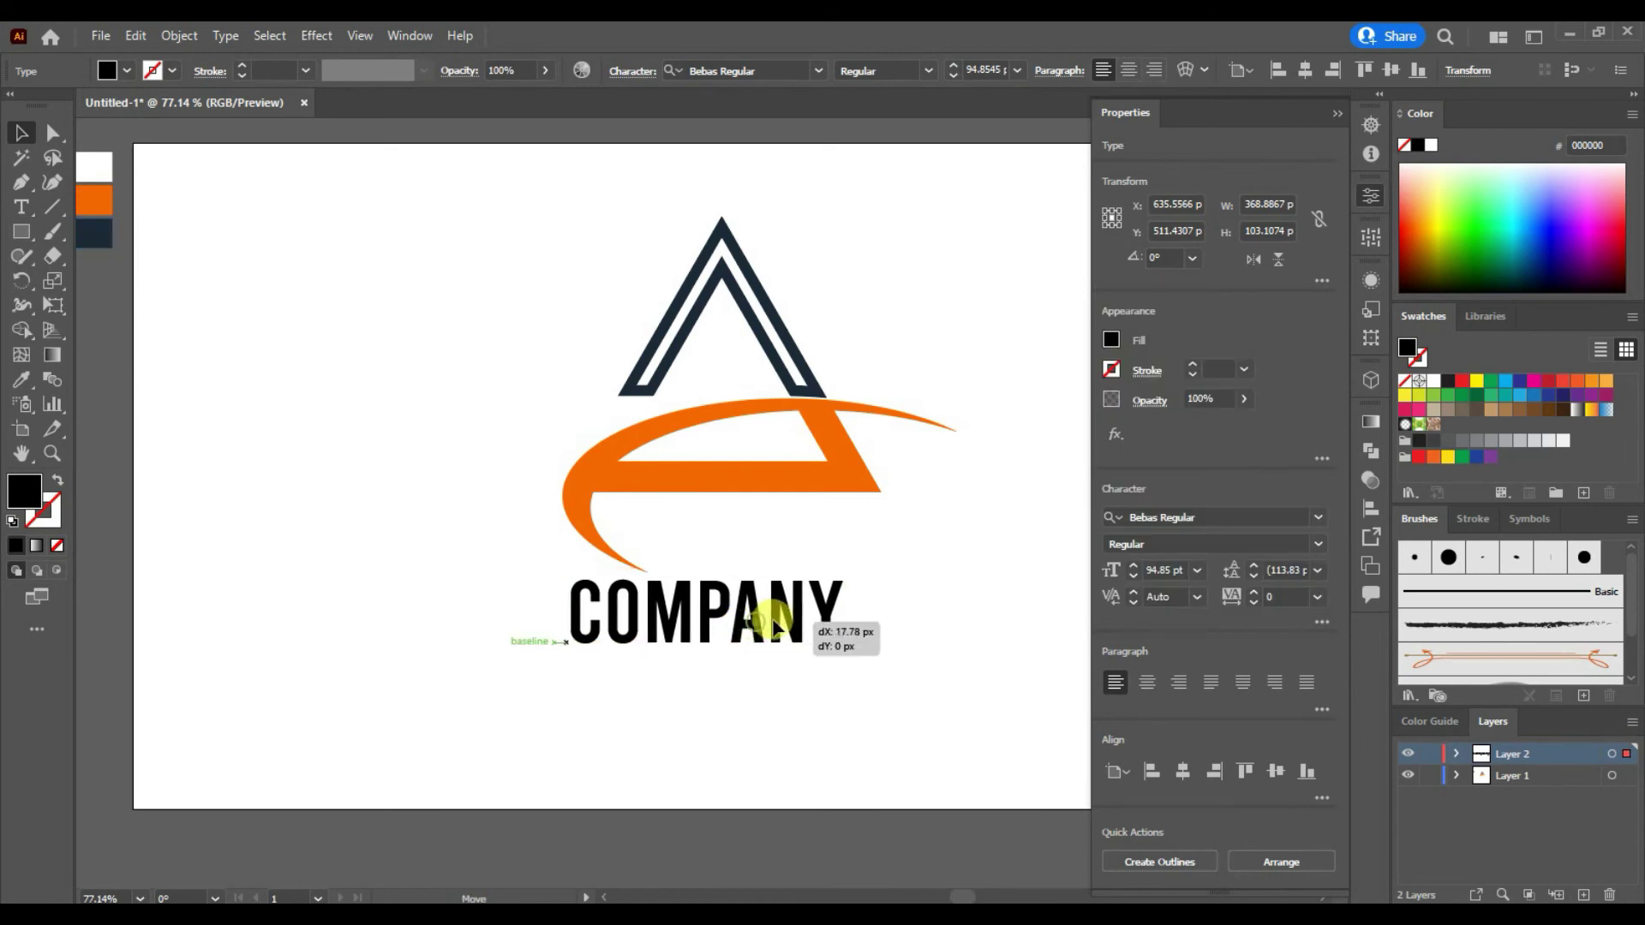
Set the COMPANY text's tracking to 200 and scale it down to about 66.4 pt beneath the logo.
left_click(1303, 600)
left_click(1346, 552)
left_click(1316, 600)
left_click(1336, 557)
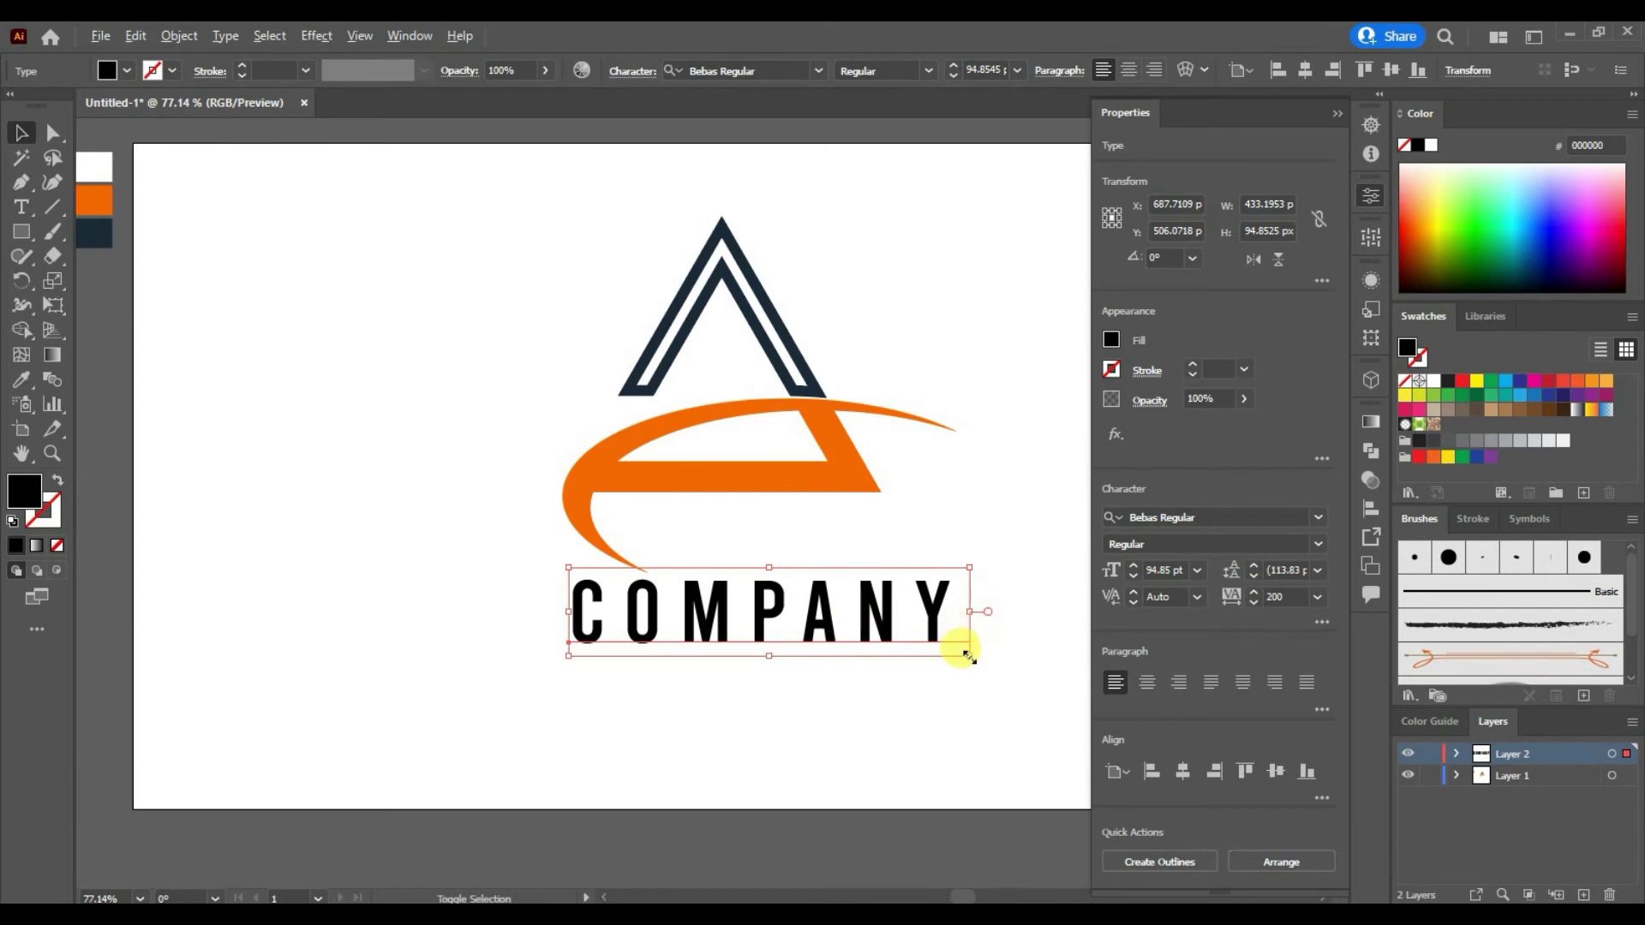
left_click_drag(964, 656, 917, 641)
left_click_drag(812, 622, 789, 632)
Color the COMPANY text with the sample dark navy 1D2A38.
left_click(21, 379)
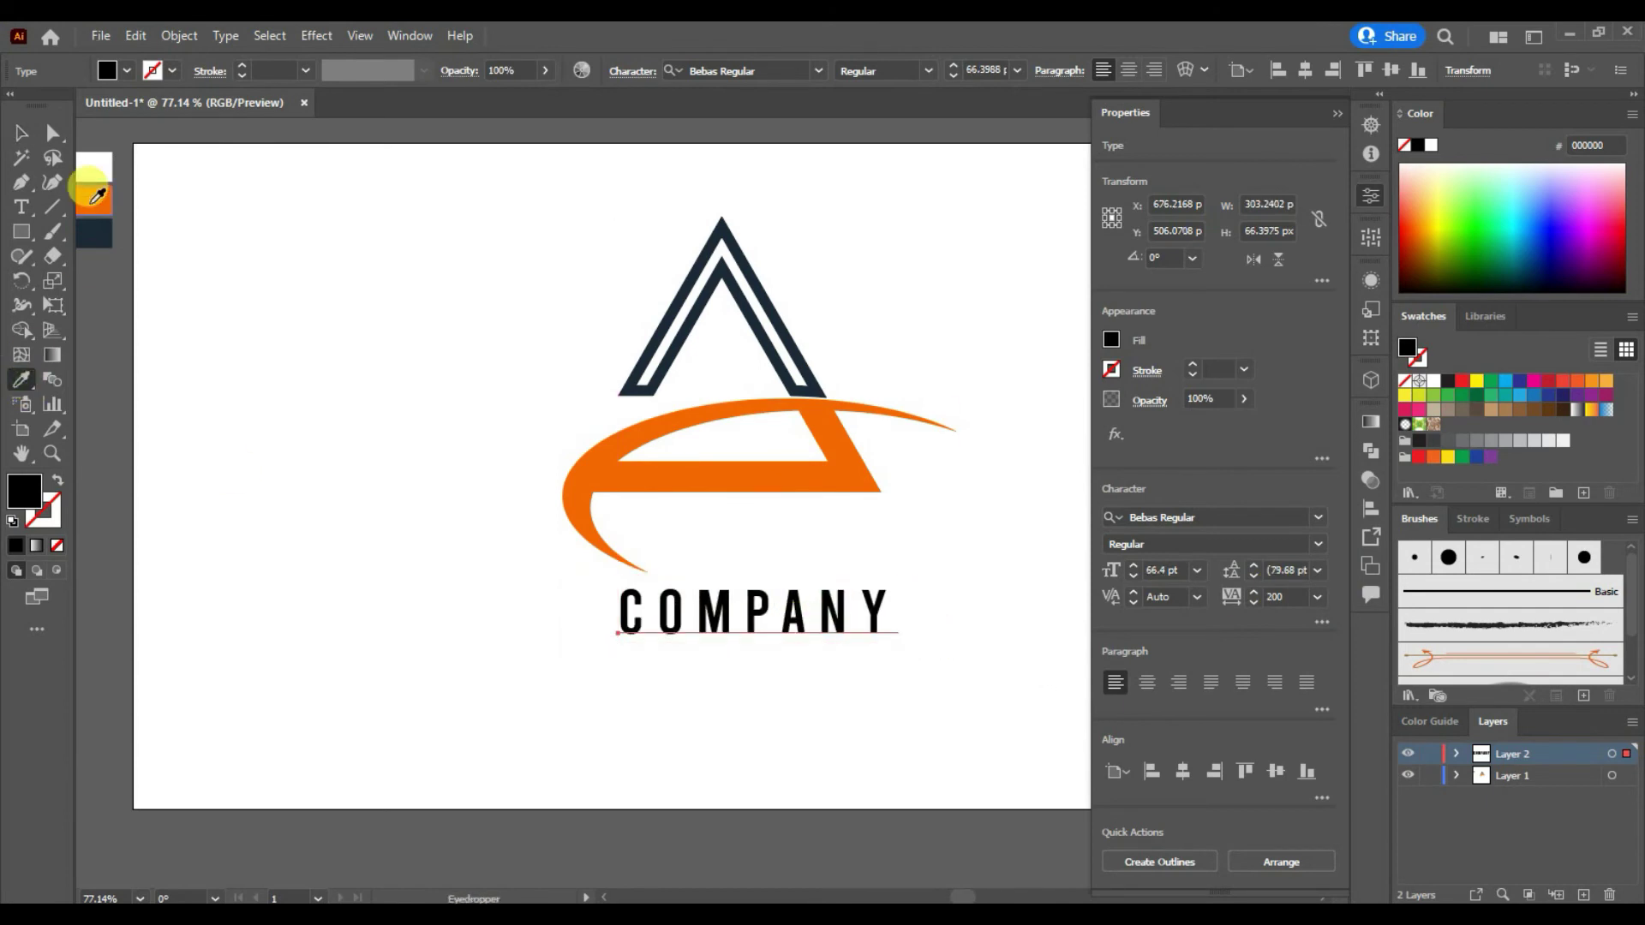
left_click(109, 233)
left_click(22, 133)
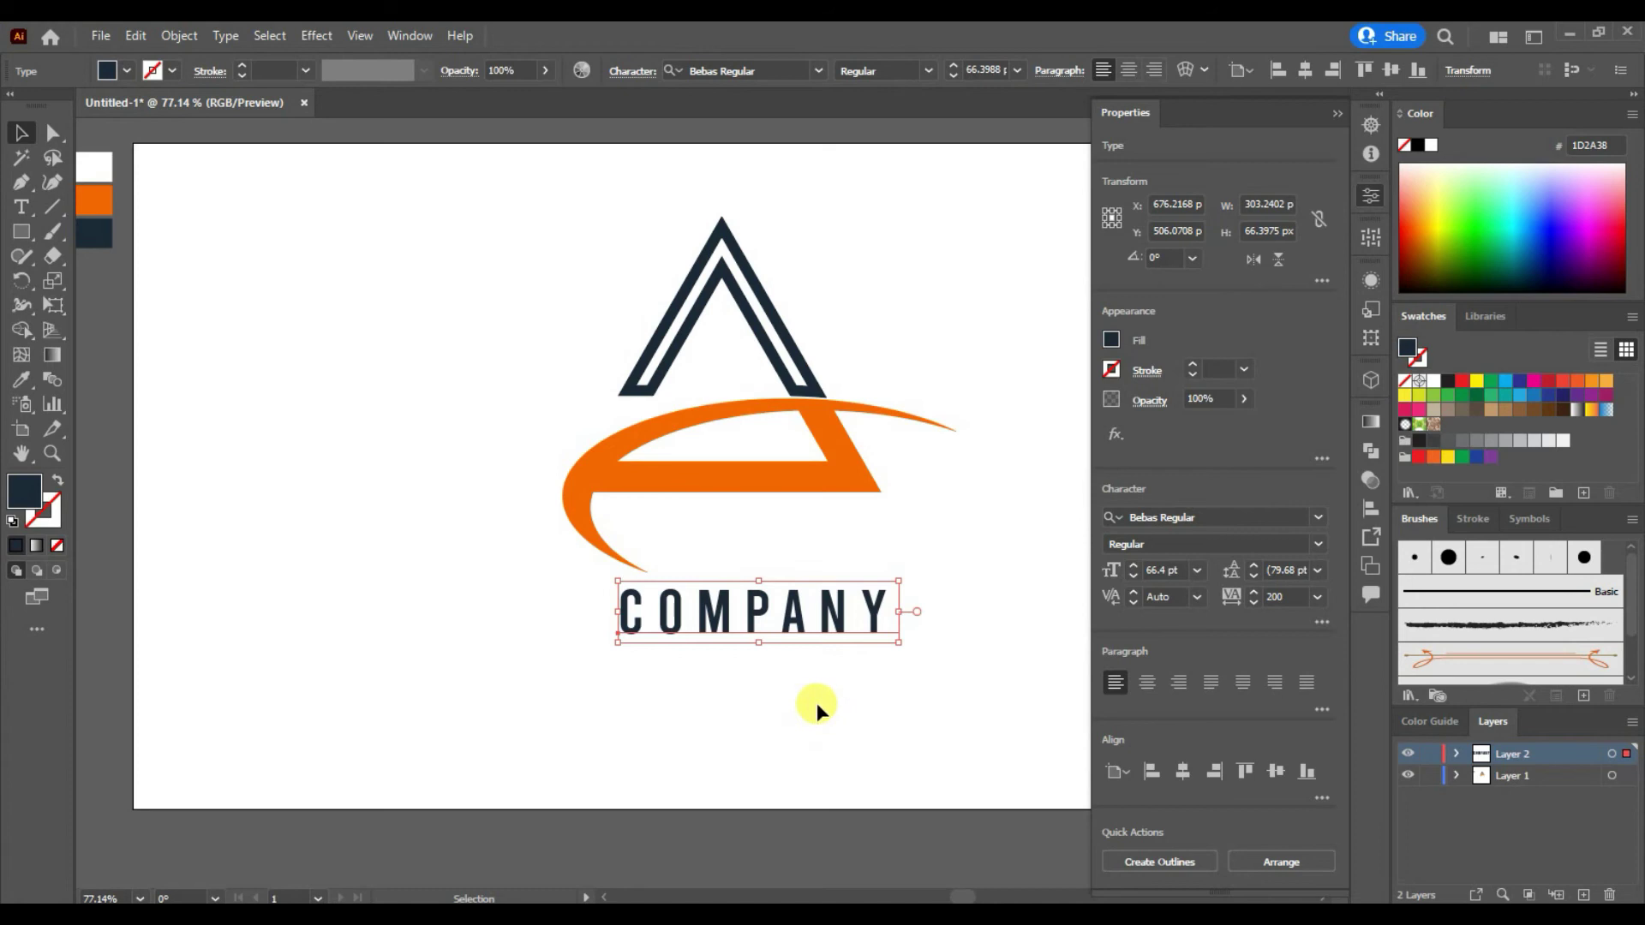
Add the text "TAGLINE GOES HERE" directly below COMPANY and scale it to about 23.62 pt.
left_click(774, 670)
key("t")
left_click(607, 670)
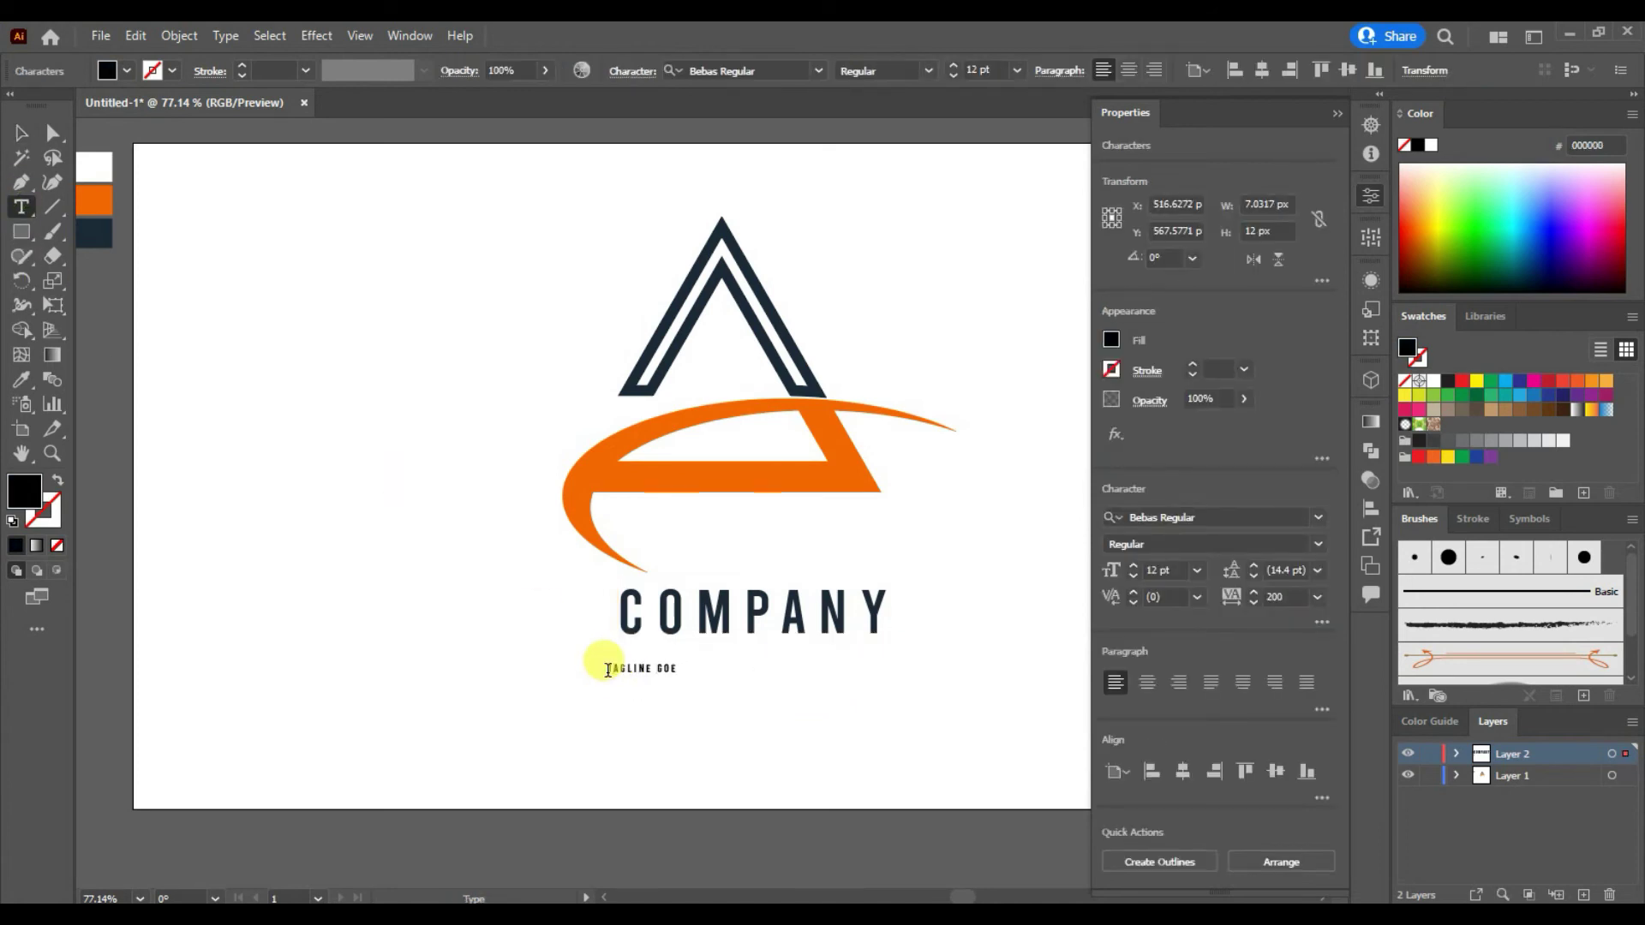
key("Escape")
left_click_drag(694, 669, 753, 664)
left_click(1309, 517)
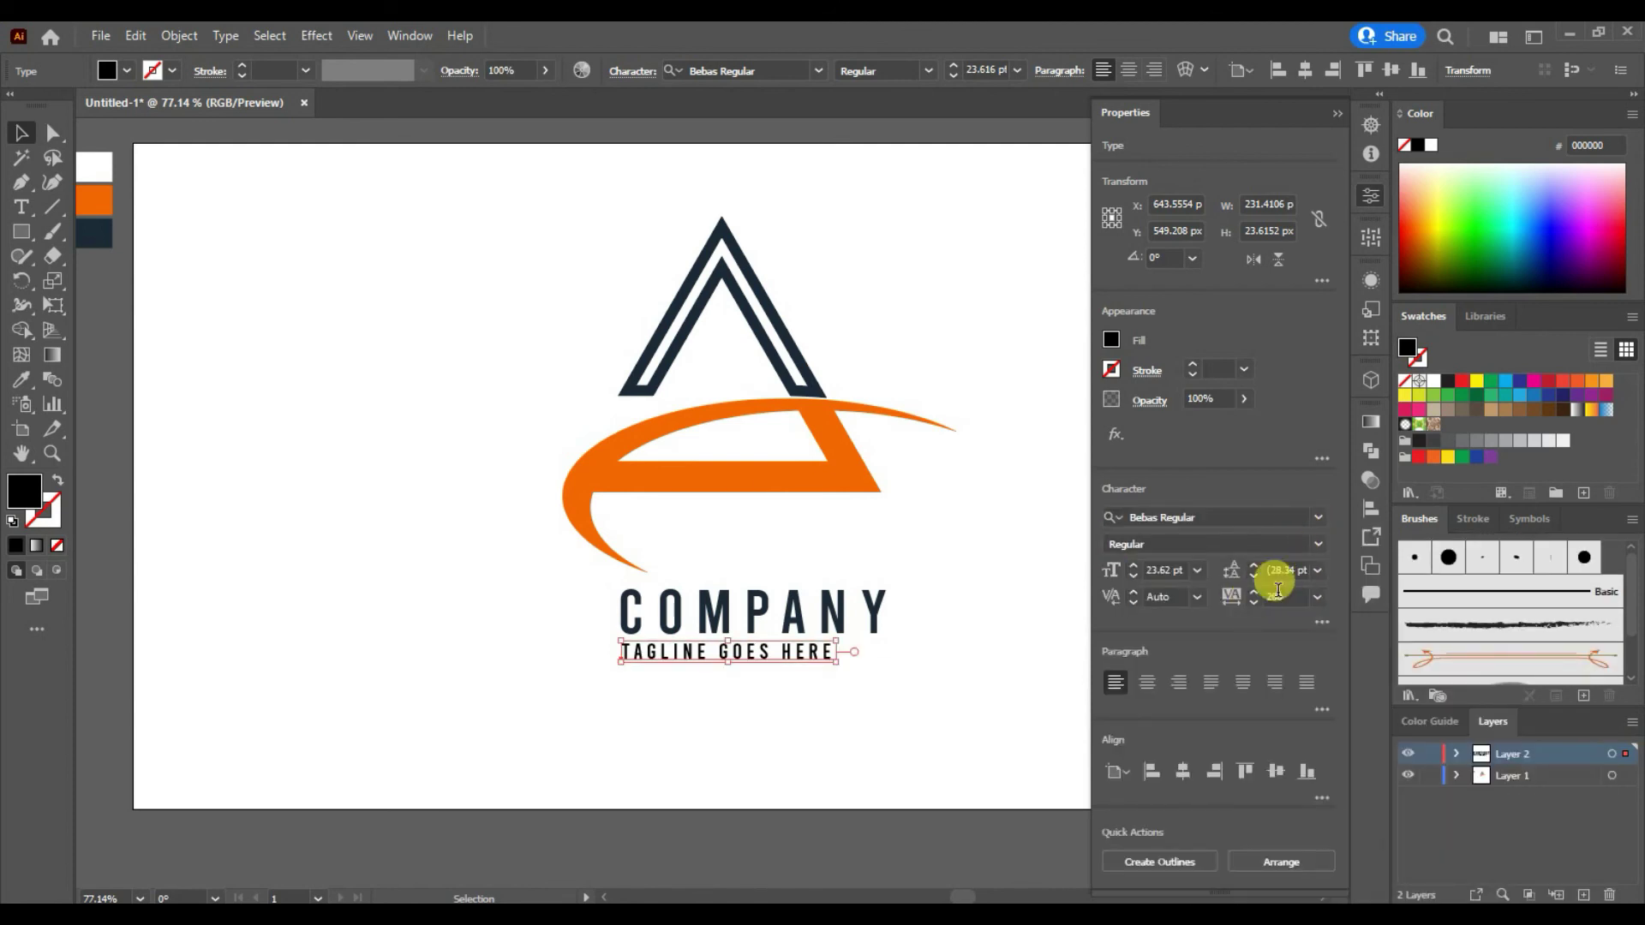
Increase the tagline's tracking to 346 so that it spans nearly the width of COMPANY.
left_click(1278, 594)
key("Up")
key("Up")
key("Up")
key("Up")
key("Up")
key("Up")
key("Up")
key("Up")
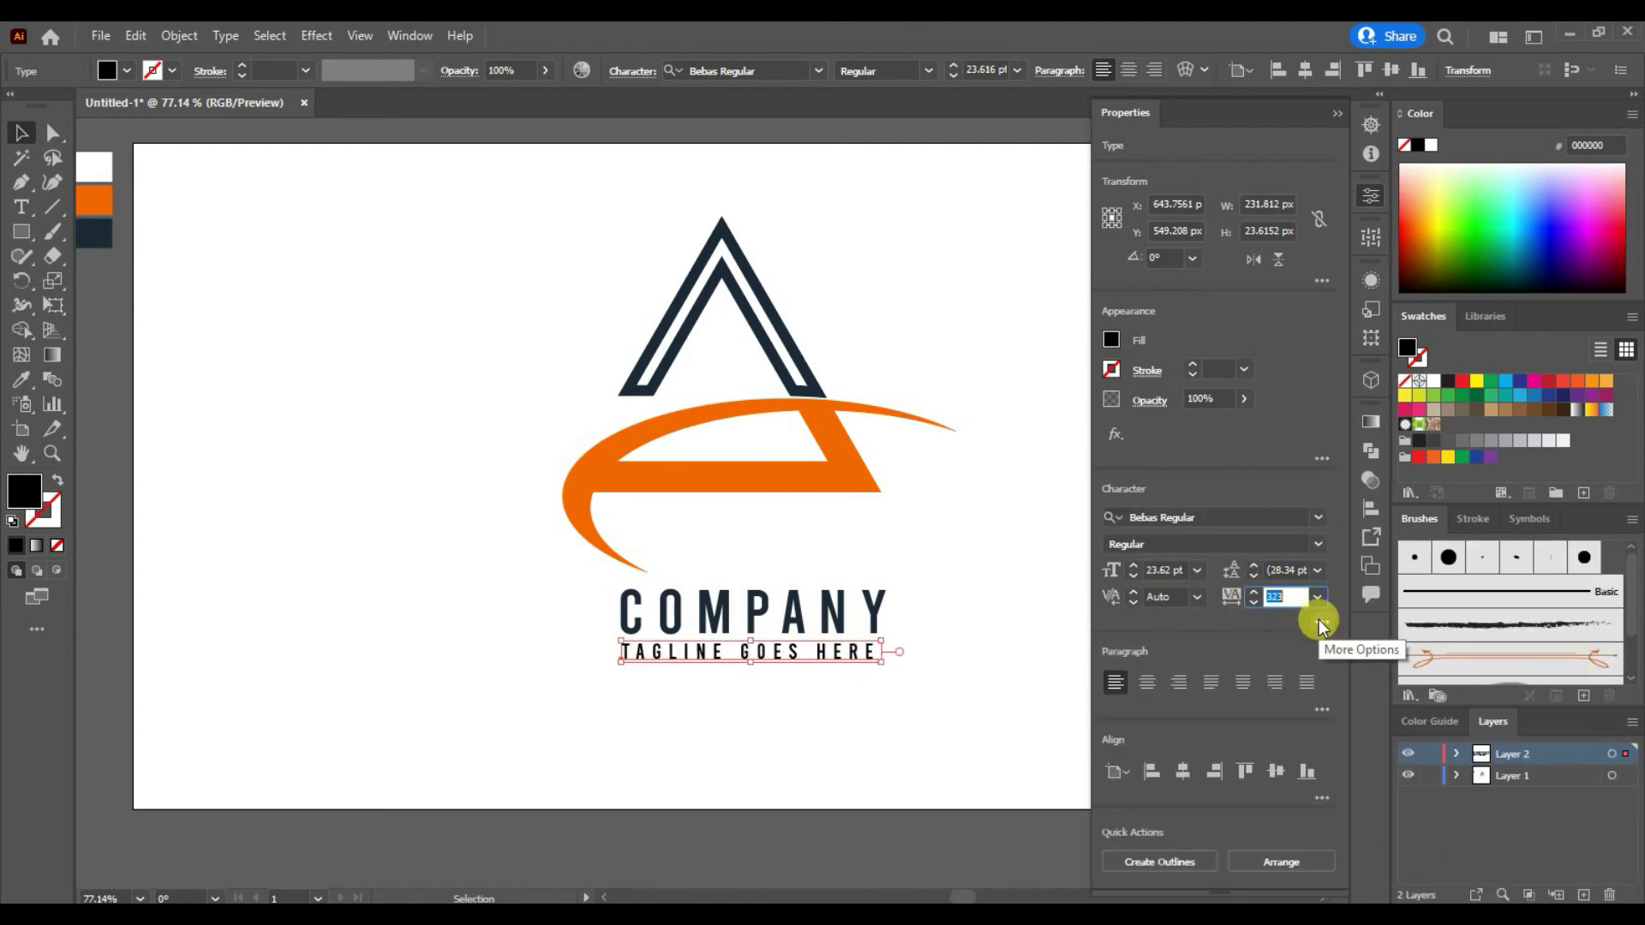
key("Up")
key("Up")
key("Up")
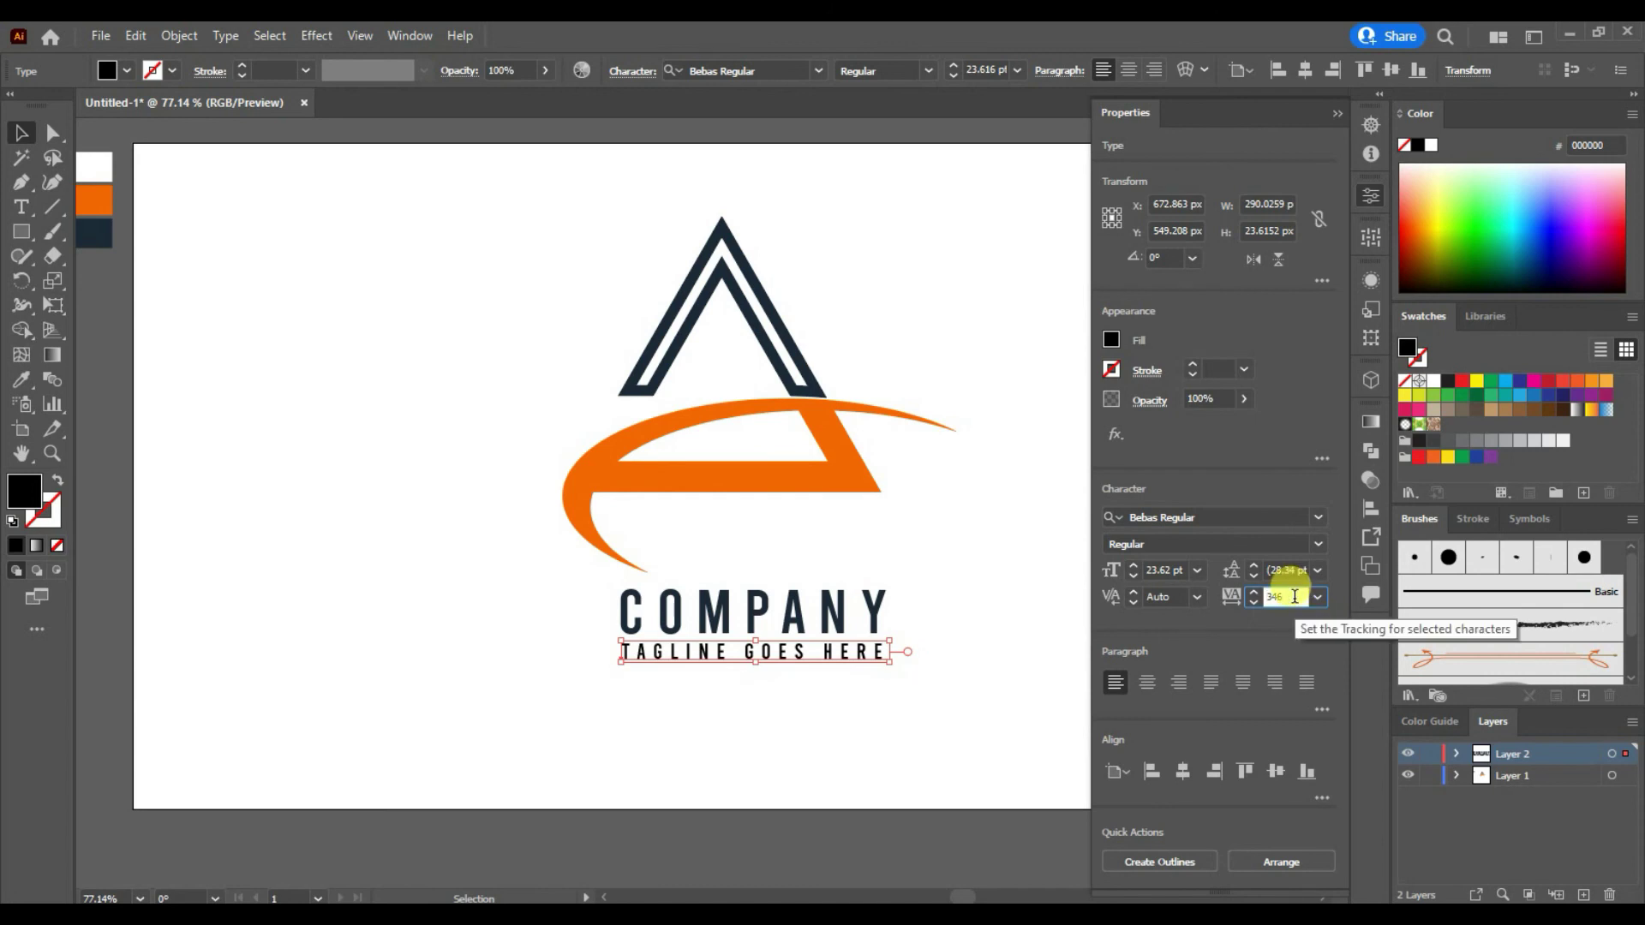
Center the tagline horizontally on the COMPANY text as key object, undoing the vertical centering.
left_click_drag(749, 683, 643, 605)
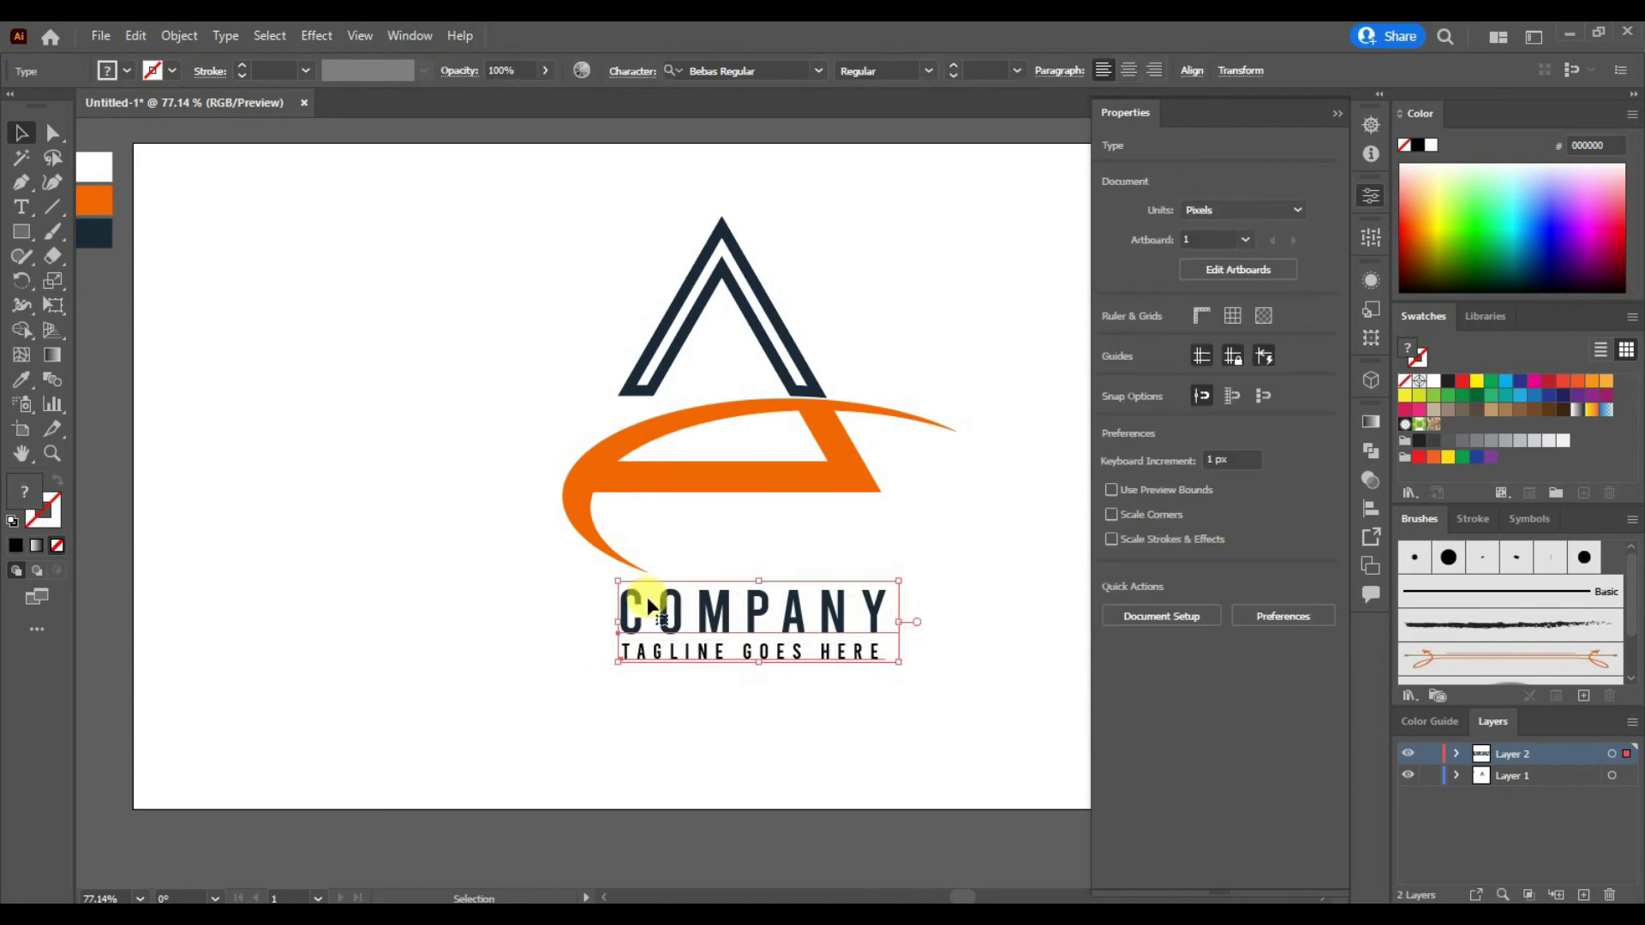
left_click(1371, 508)
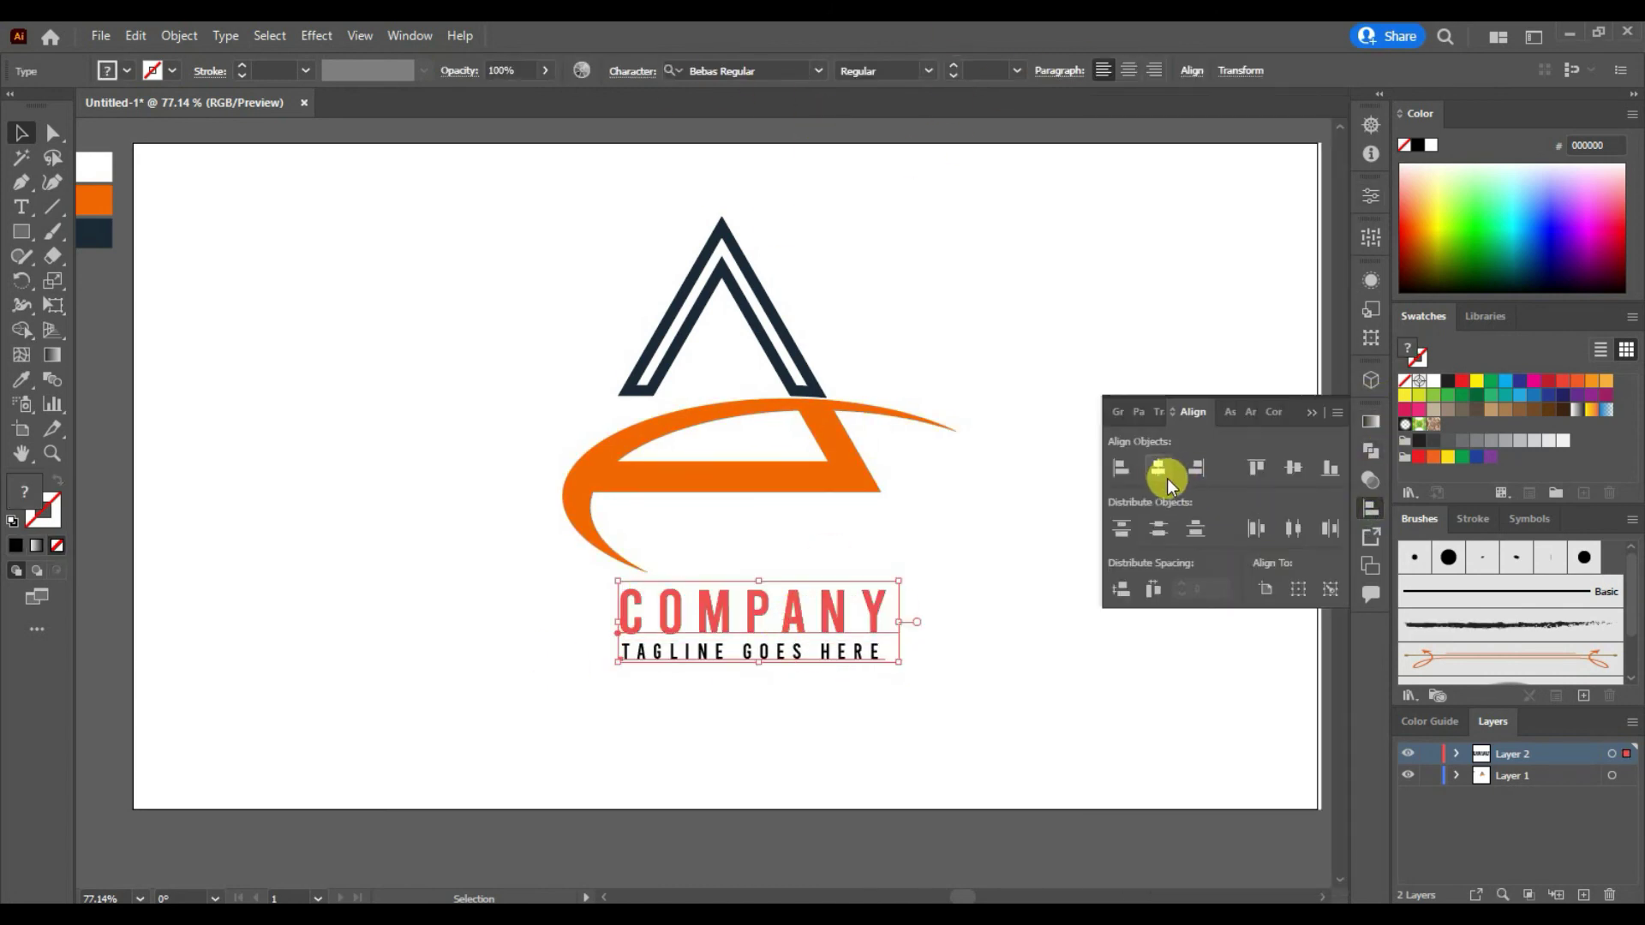
left_click(1291, 468)
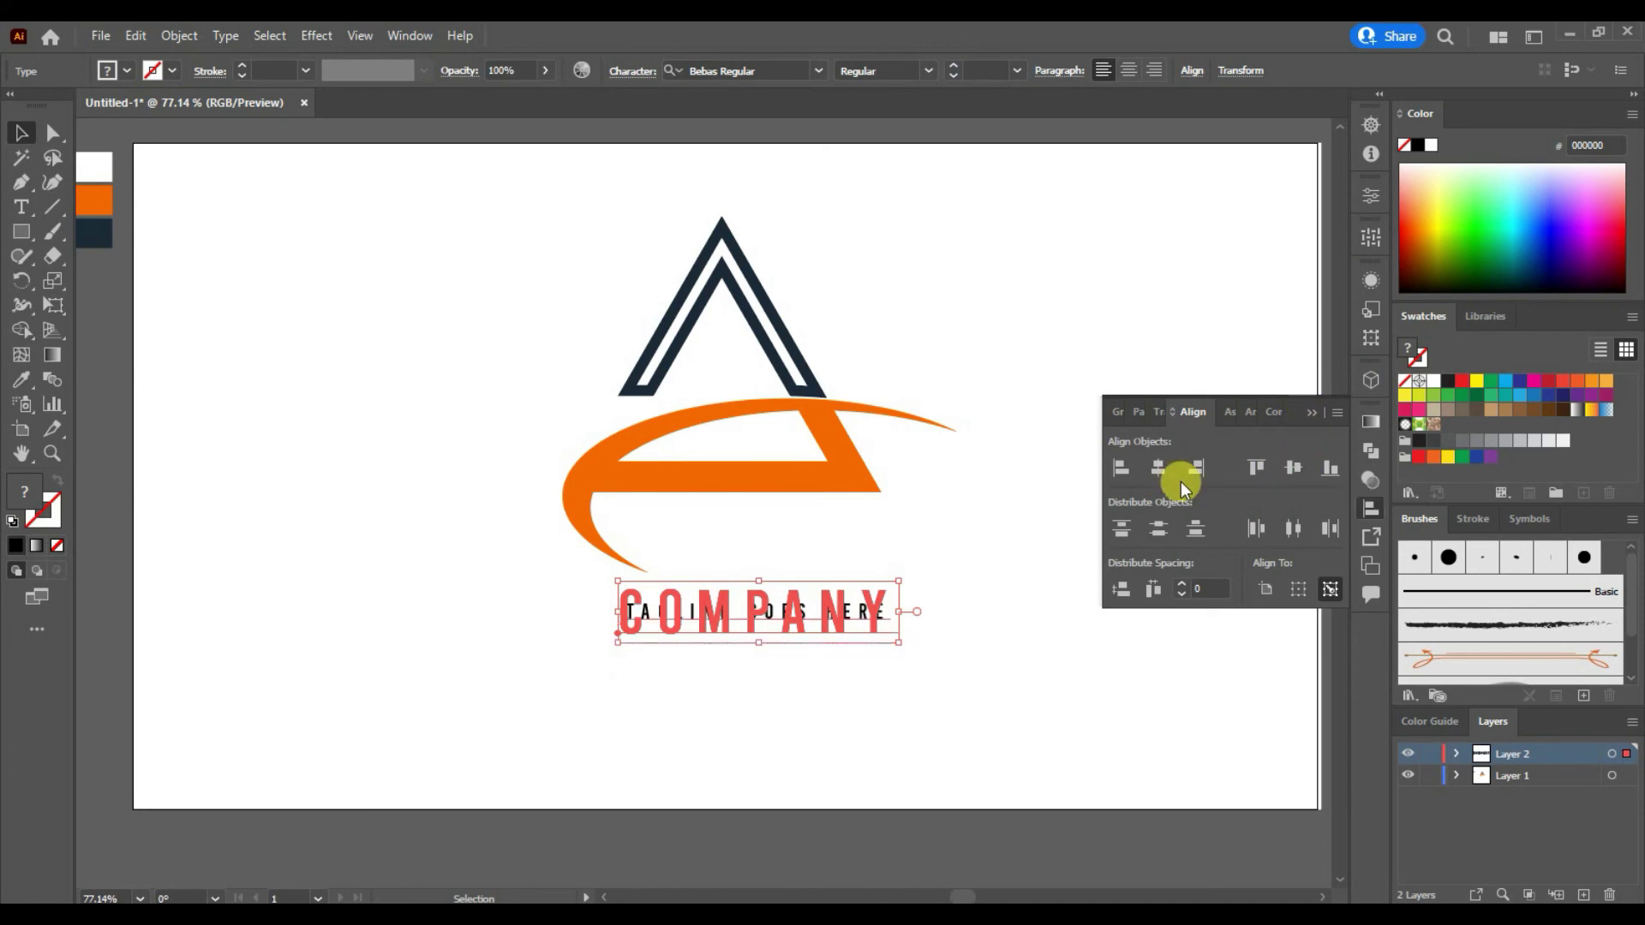
key("ctrl+z")
left_click(1071, 599)
left_click(1042, 630)
Nudge the COMPANY text and its tagline slightly down, away from the swoosh.
left_click(706, 610)
key("Down")
key("Down")
key("Down")
key("Down")
key("Down")
key("Down")
key("Down")
key("Down")
key("Down")
key("Down")
left_click(985, 698)
Group the emblem with the text and center the group horizontally and vertically on the artboard.
left_click(826, 441)
left_click_drag(826, 441, 815, 433)
key("a")
key("ctrl+a")
key("v")
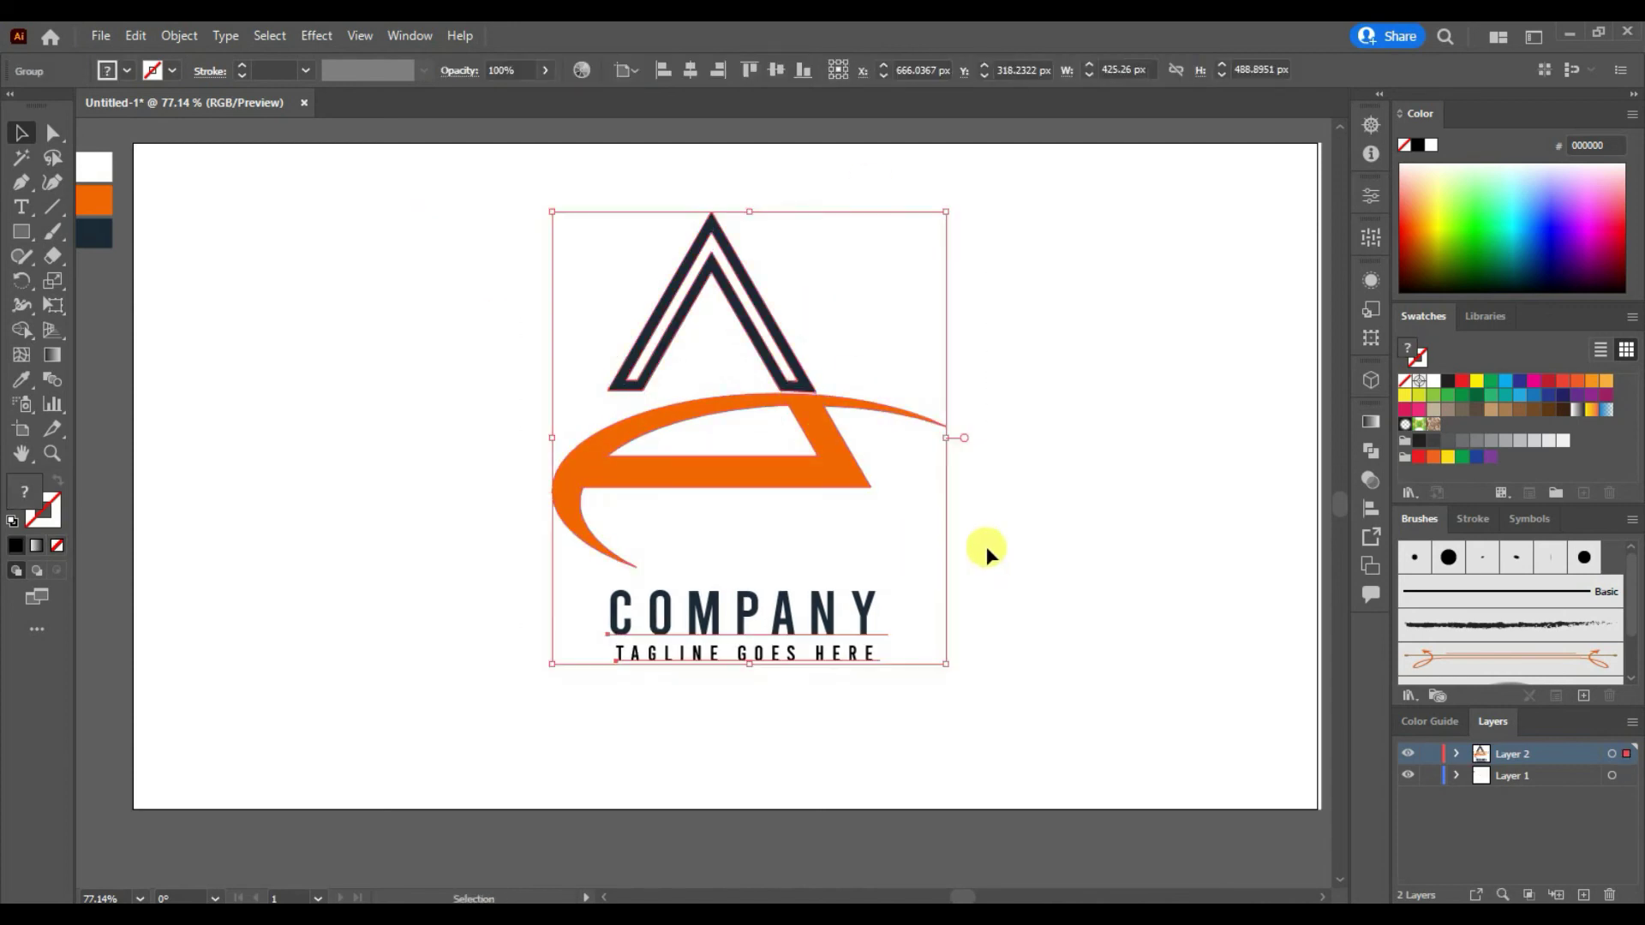
left_click(690, 70)
left_click(777, 70)
left_click(1065, 591)
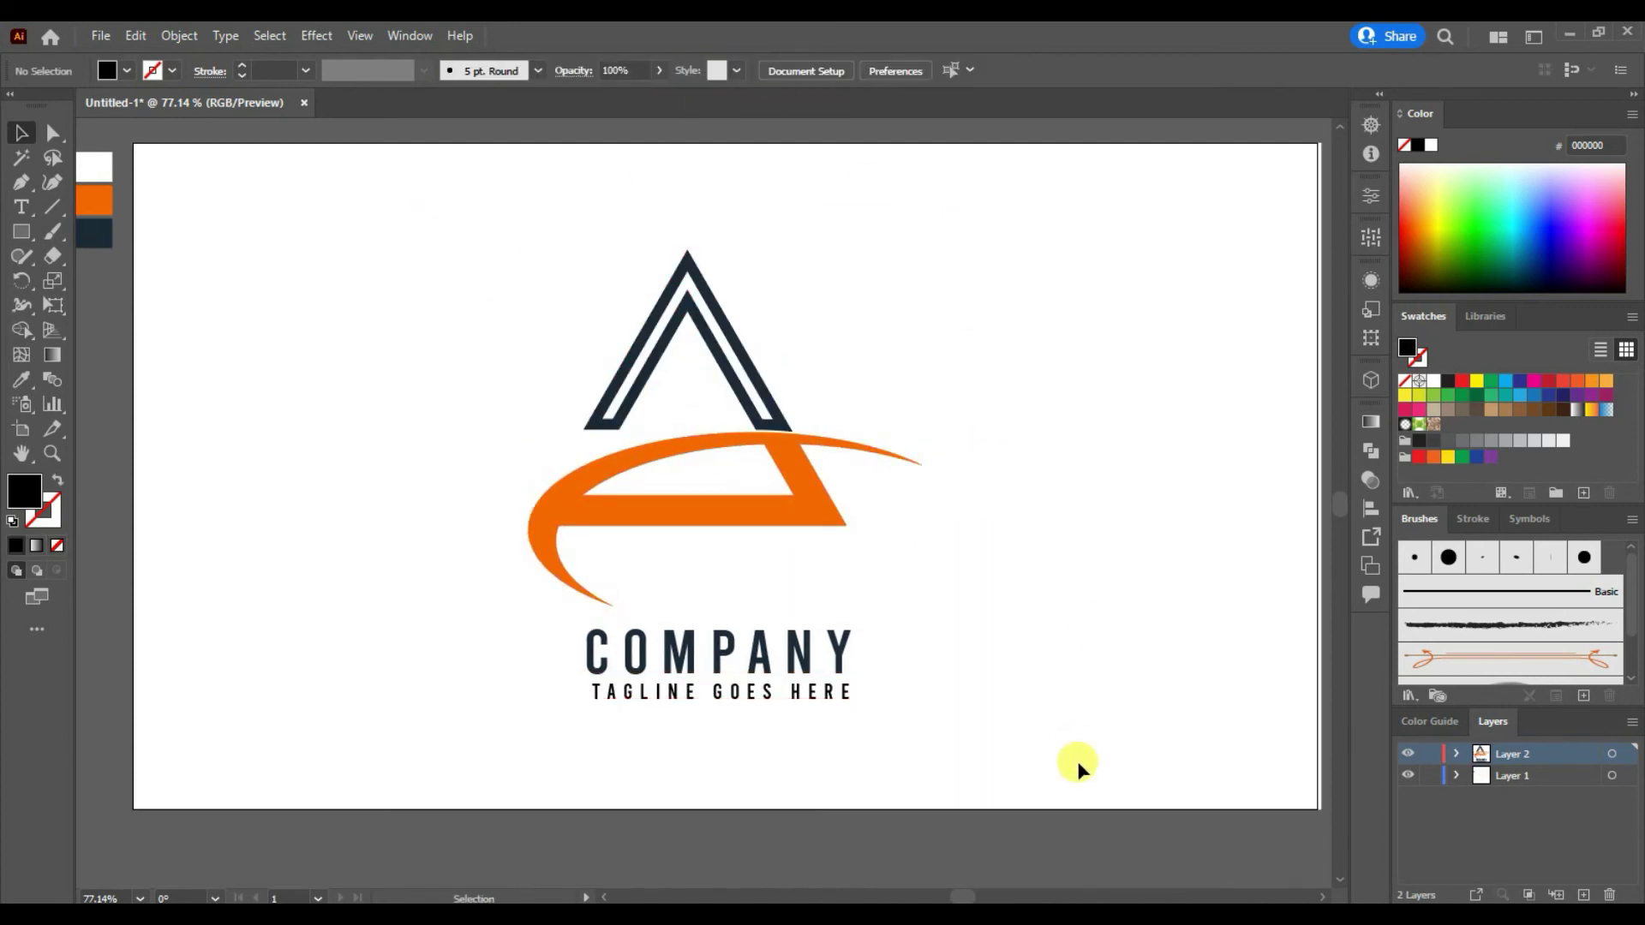
Move the three sample color rectangles clear of the artboard and check the hex codes of the orange and navy ones.
scroll(157, 288, "left", 3)
left_click_drag(248, 196, 181, 259)
left_click_drag(212, 202, 193, 306)
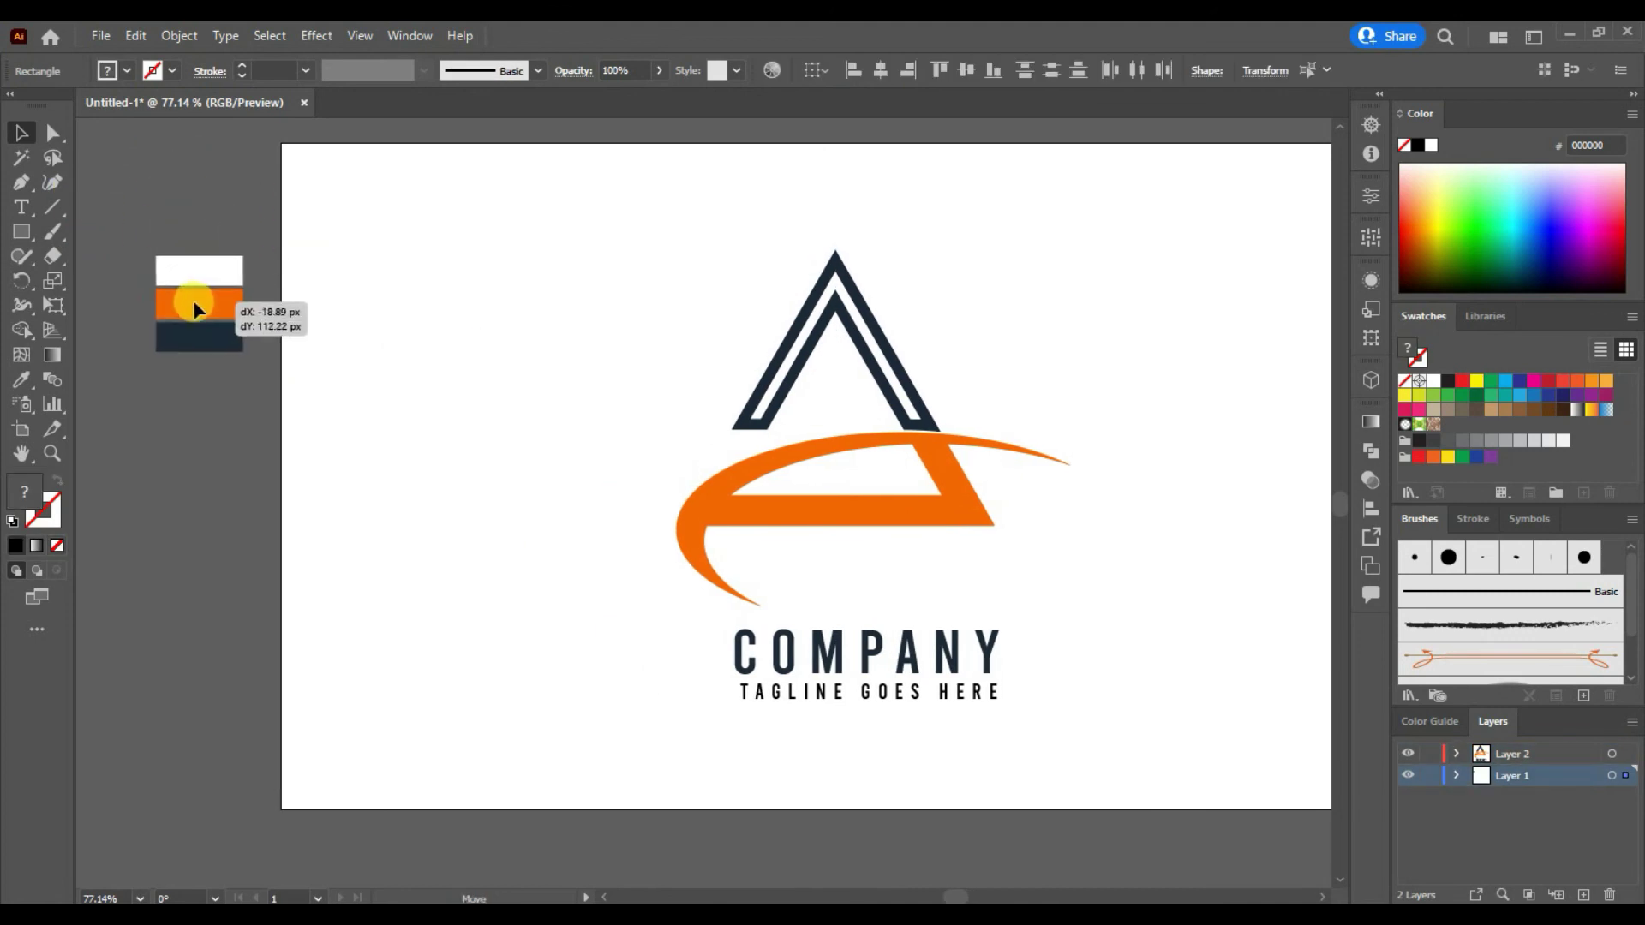
left_click(199, 304)
double_click(24, 491)
left_click(1403, 350)
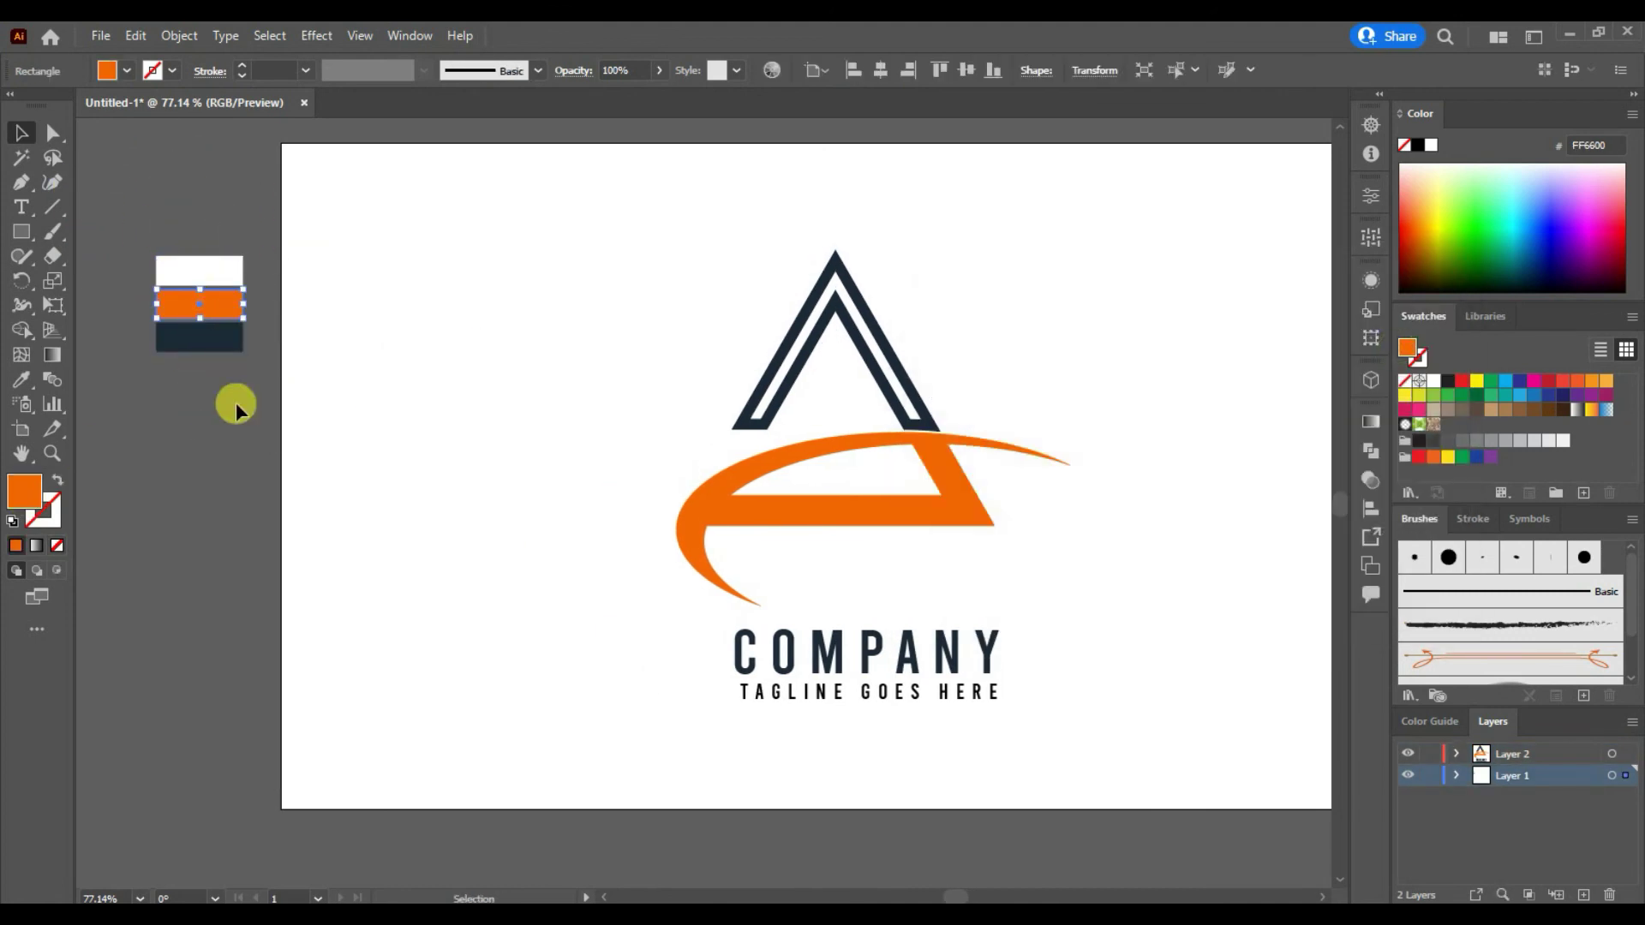
double_click(19, 492)
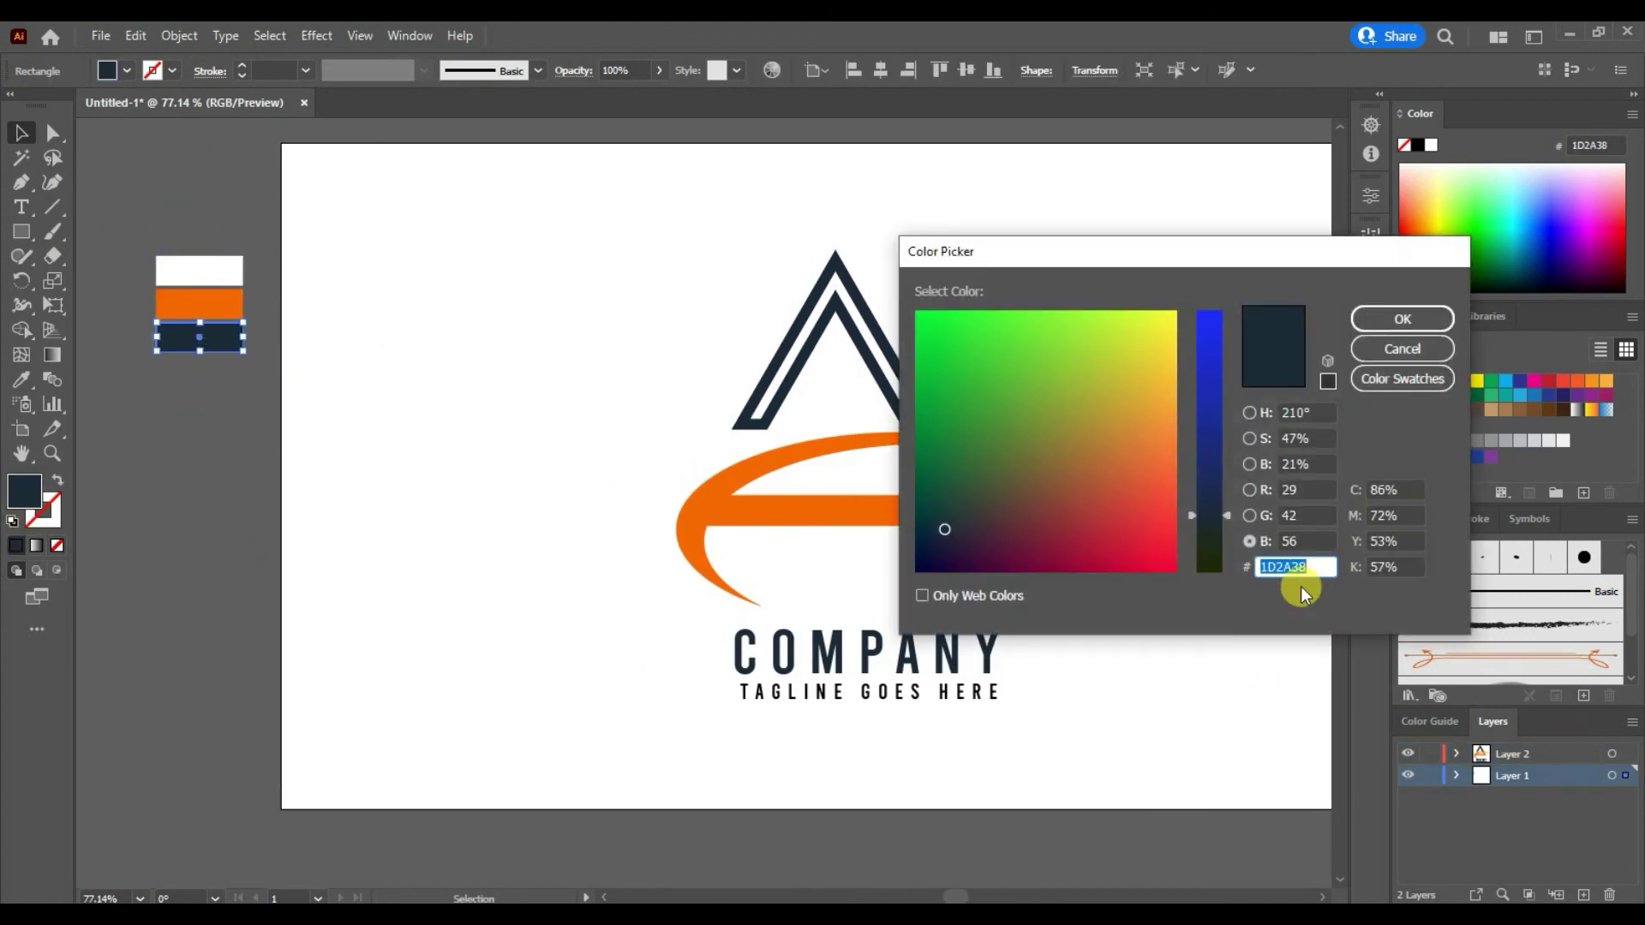
left_click(1418, 358)
Delete the sample color rectangles beside the artboard.
key("Delete")
left_click_drag(1105, 651, 971, 643)
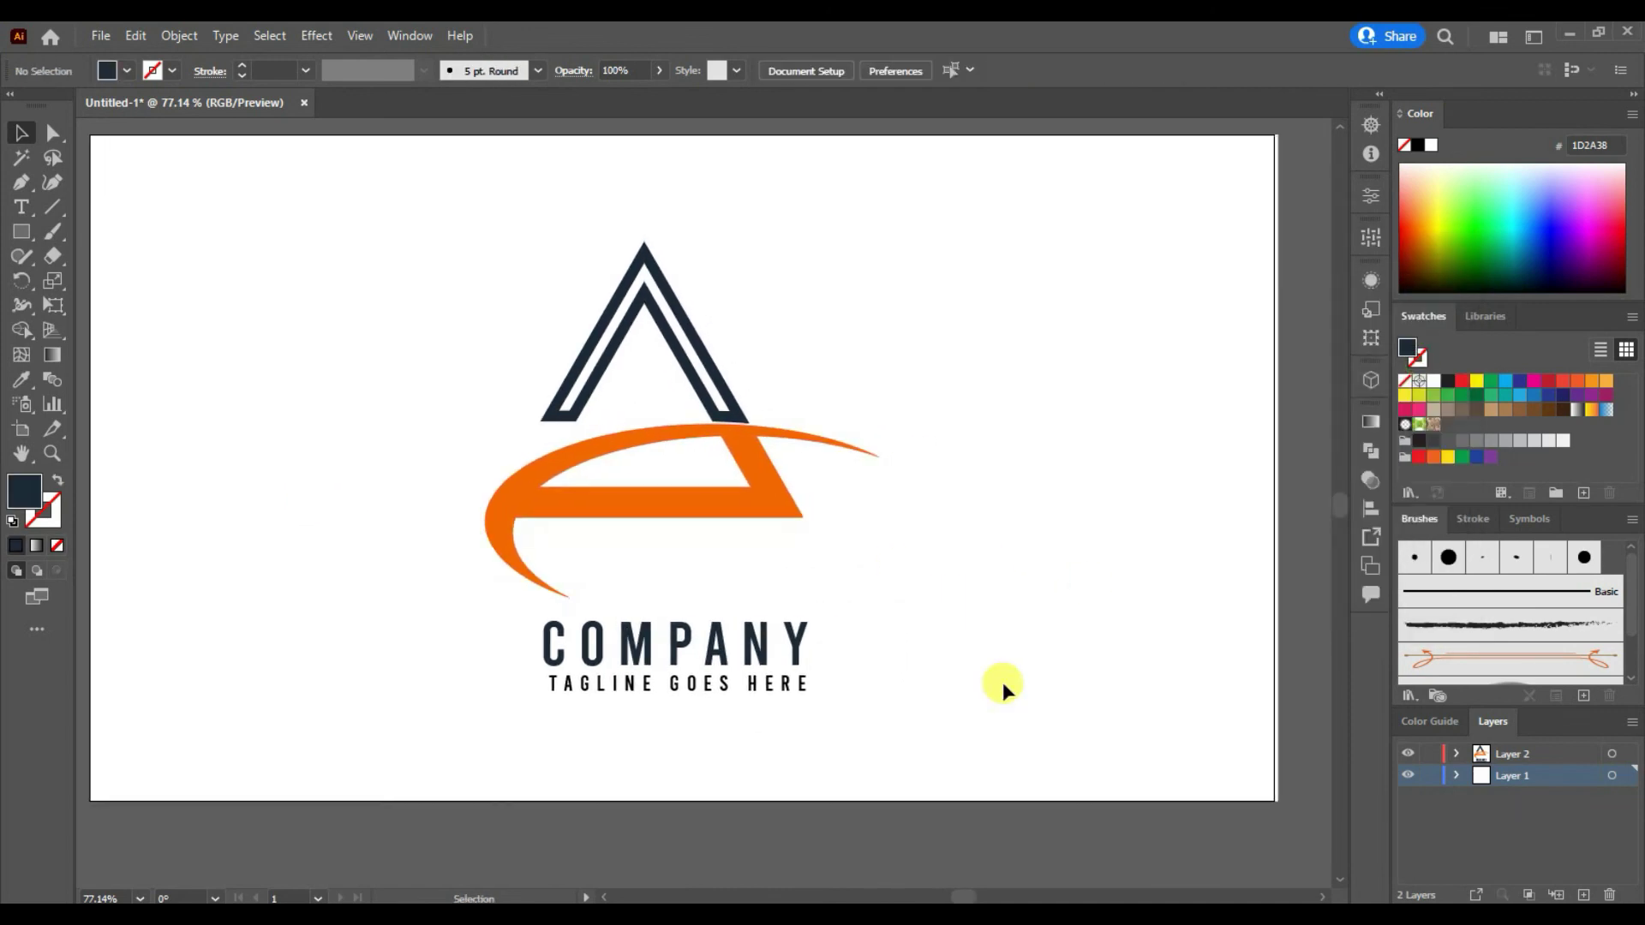
Inspect the white background rectangle in Layer 1 and view the complete logo on the artboard.
left_click(1457, 775)
left_click(1250, 677)
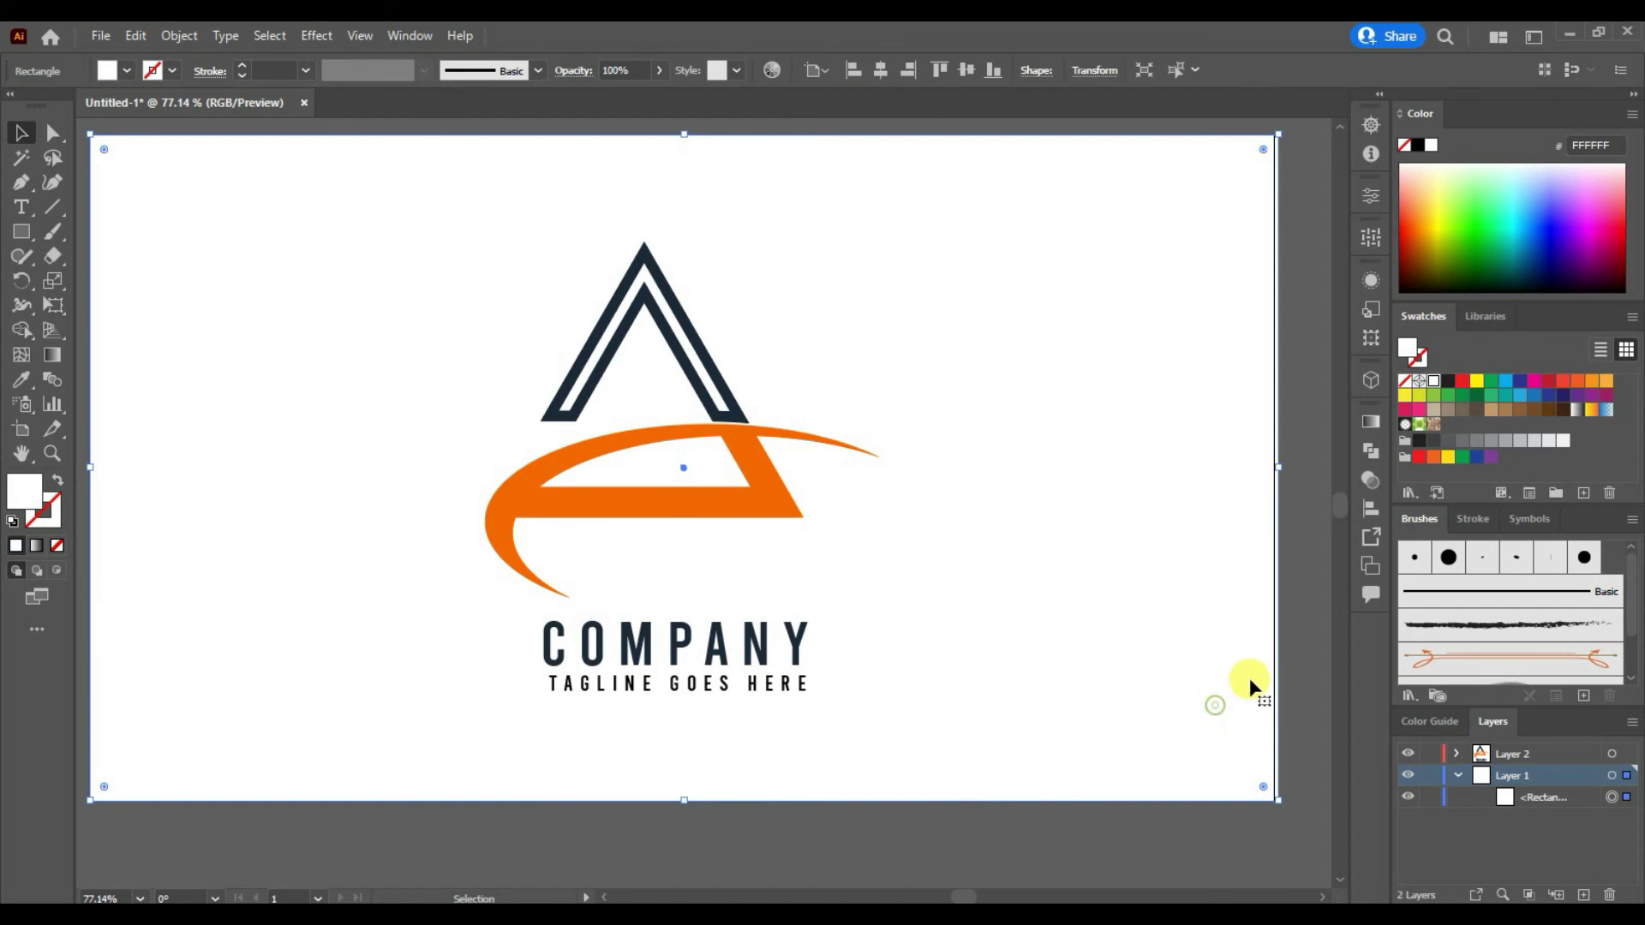
left_click(983, 848)
left_click(1457, 775)
scroll(1159, 841, "up", 1)
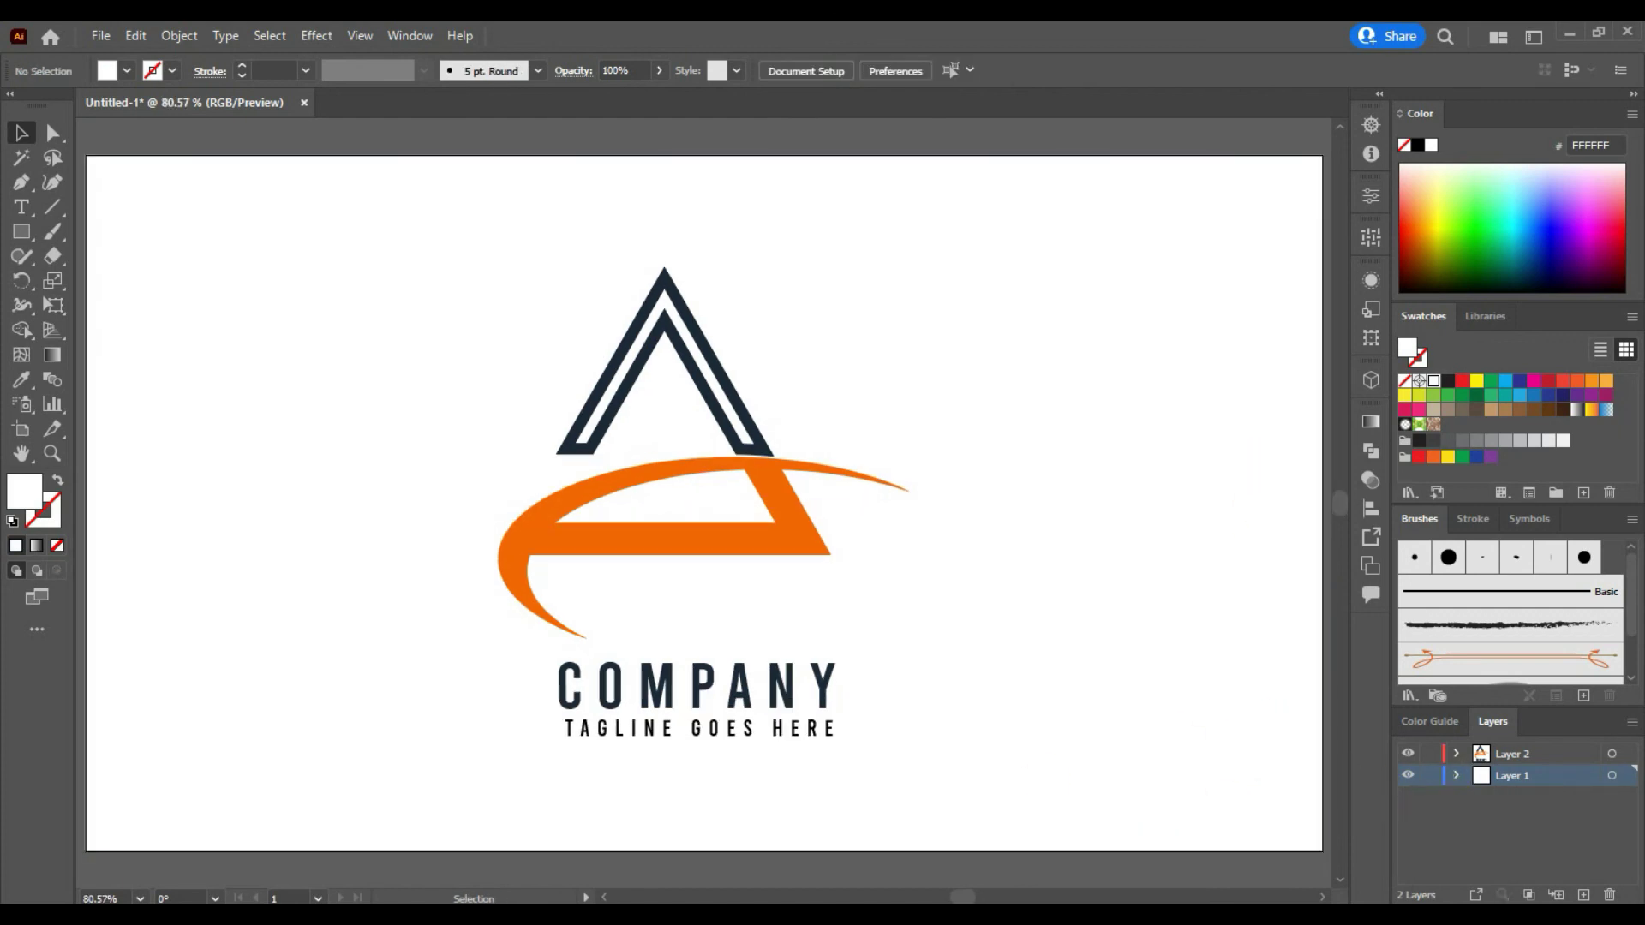